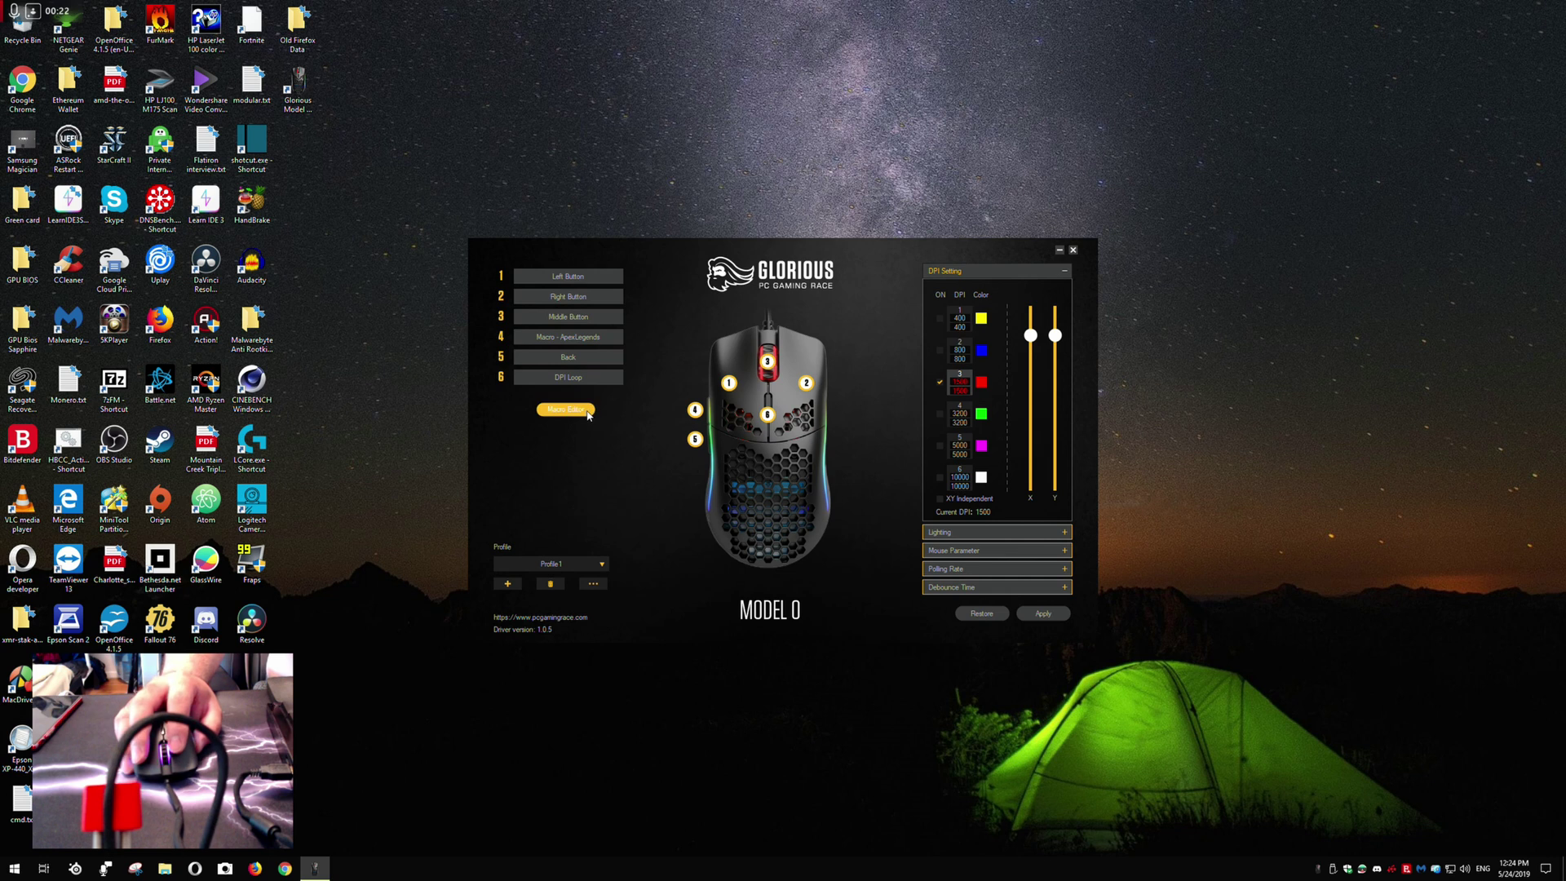
Open the Macro Editor showing the saved ApexLegends macro.
{"action": "left_click_drag", "start_coordinate": [616, 471], "coordinate": [619, 470]}
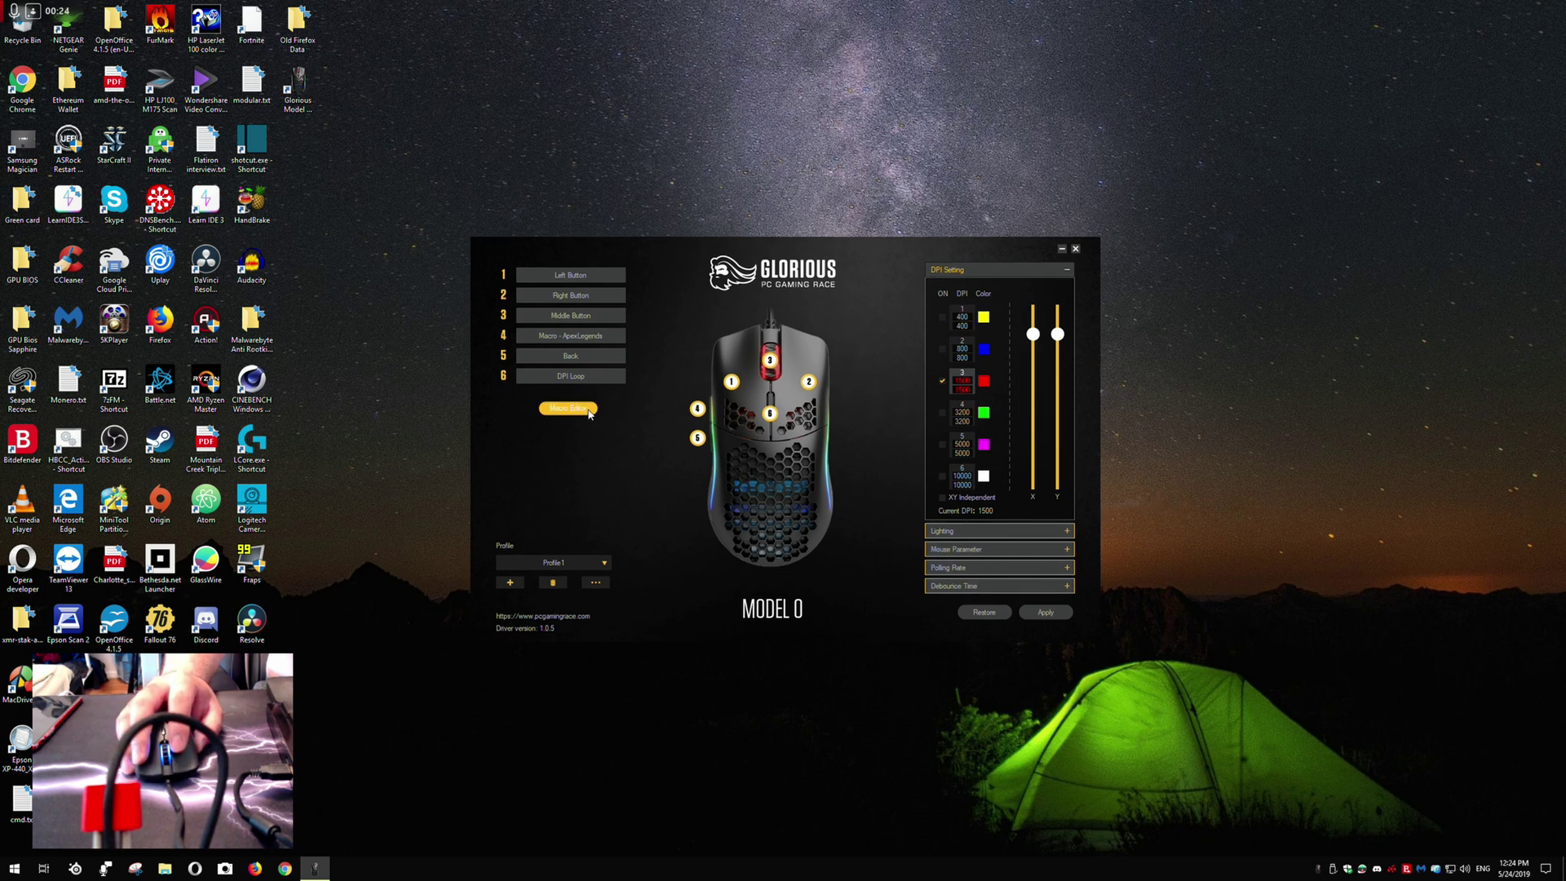
{"action": "left_click", "coordinate": [569, 409]}
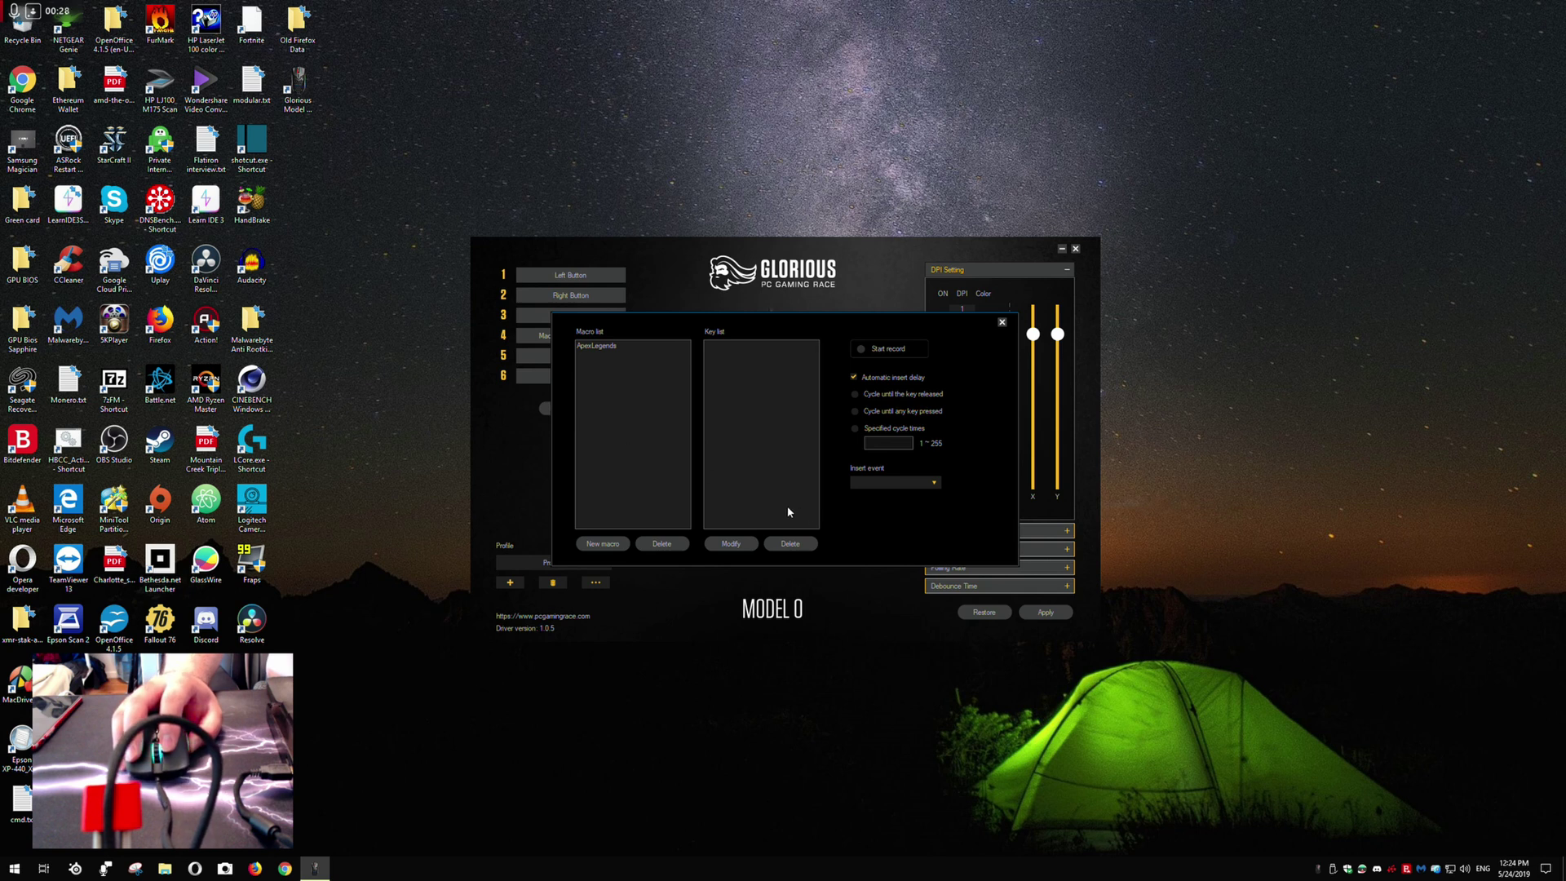
Try to delete the in-use ApexLegends macro and dismiss the cannot-be-deleted warning.
{"action": "left_click", "coordinate": [602, 543]}
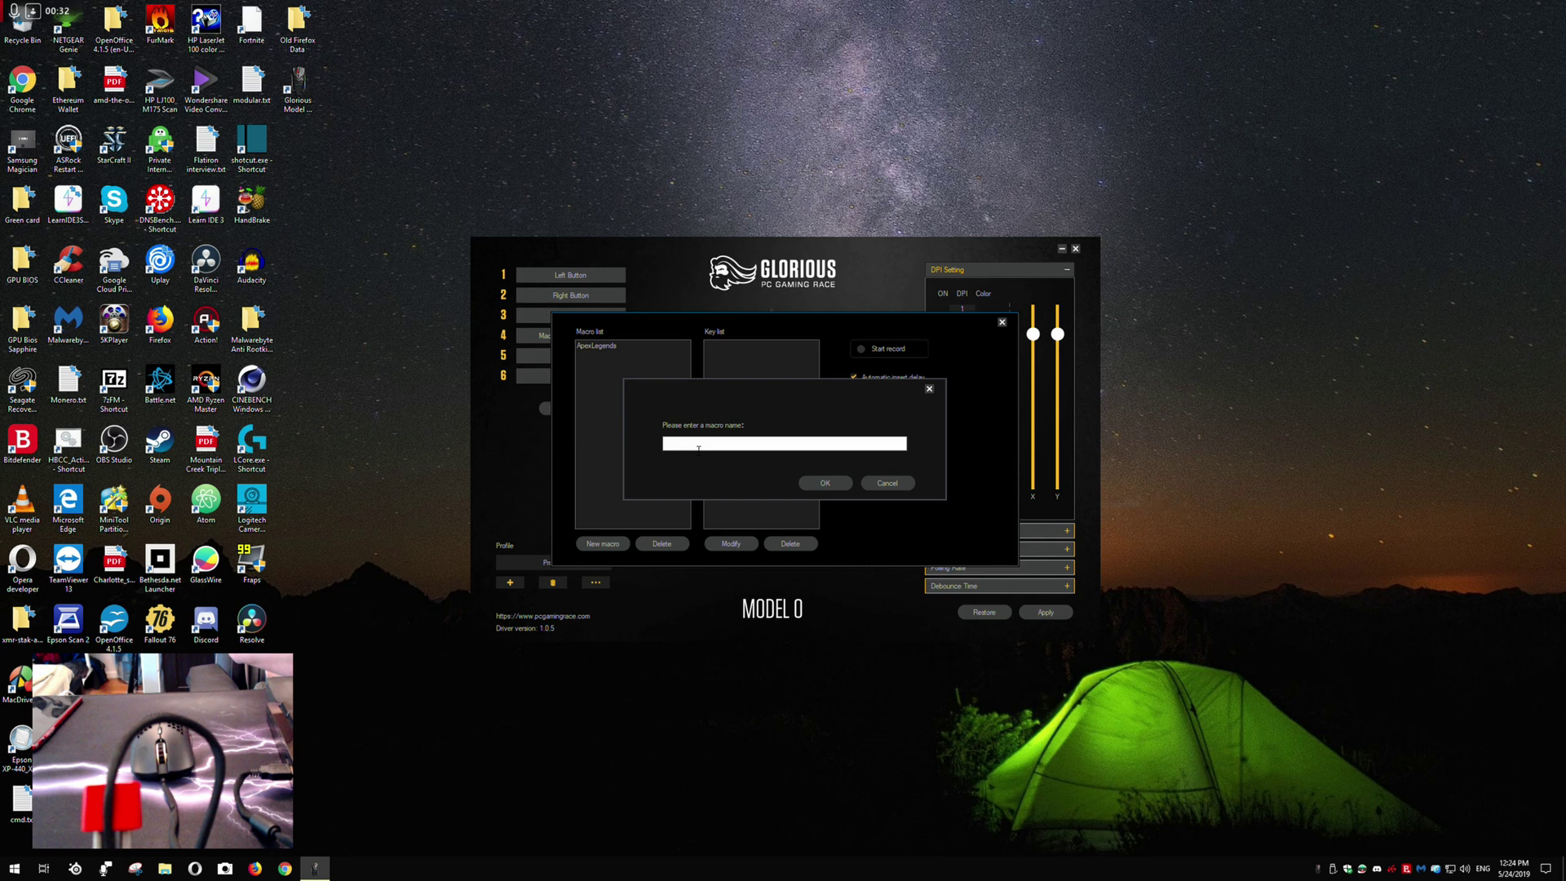
{"action": "left_click", "coordinate": [873, 486]}
{"action": "left_click", "coordinate": [596, 349]}
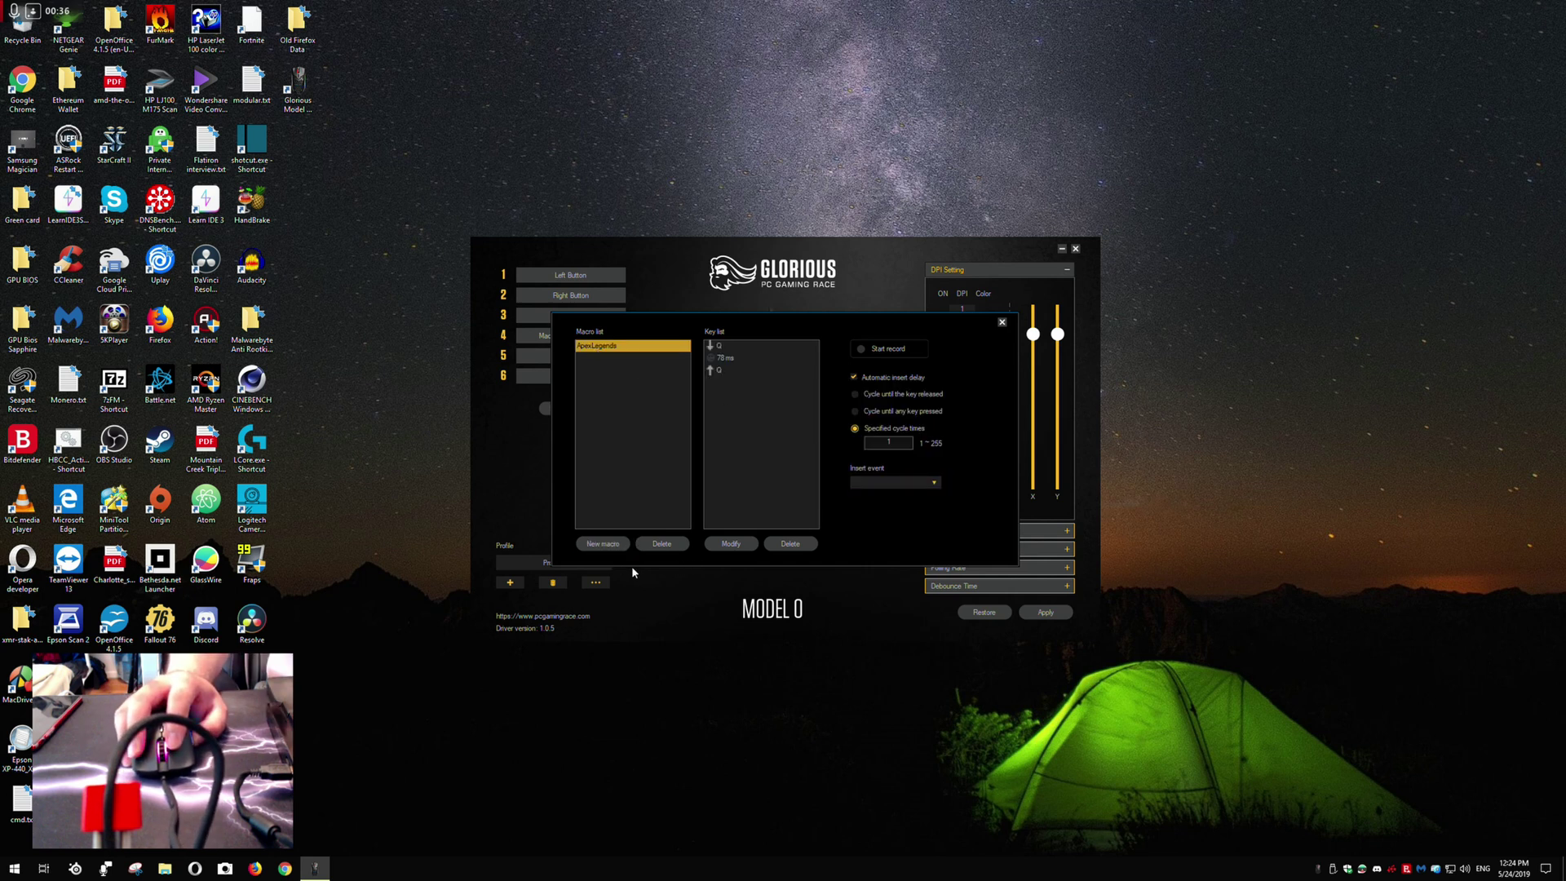
{"action": "left_click", "coordinate": [657, 545]}
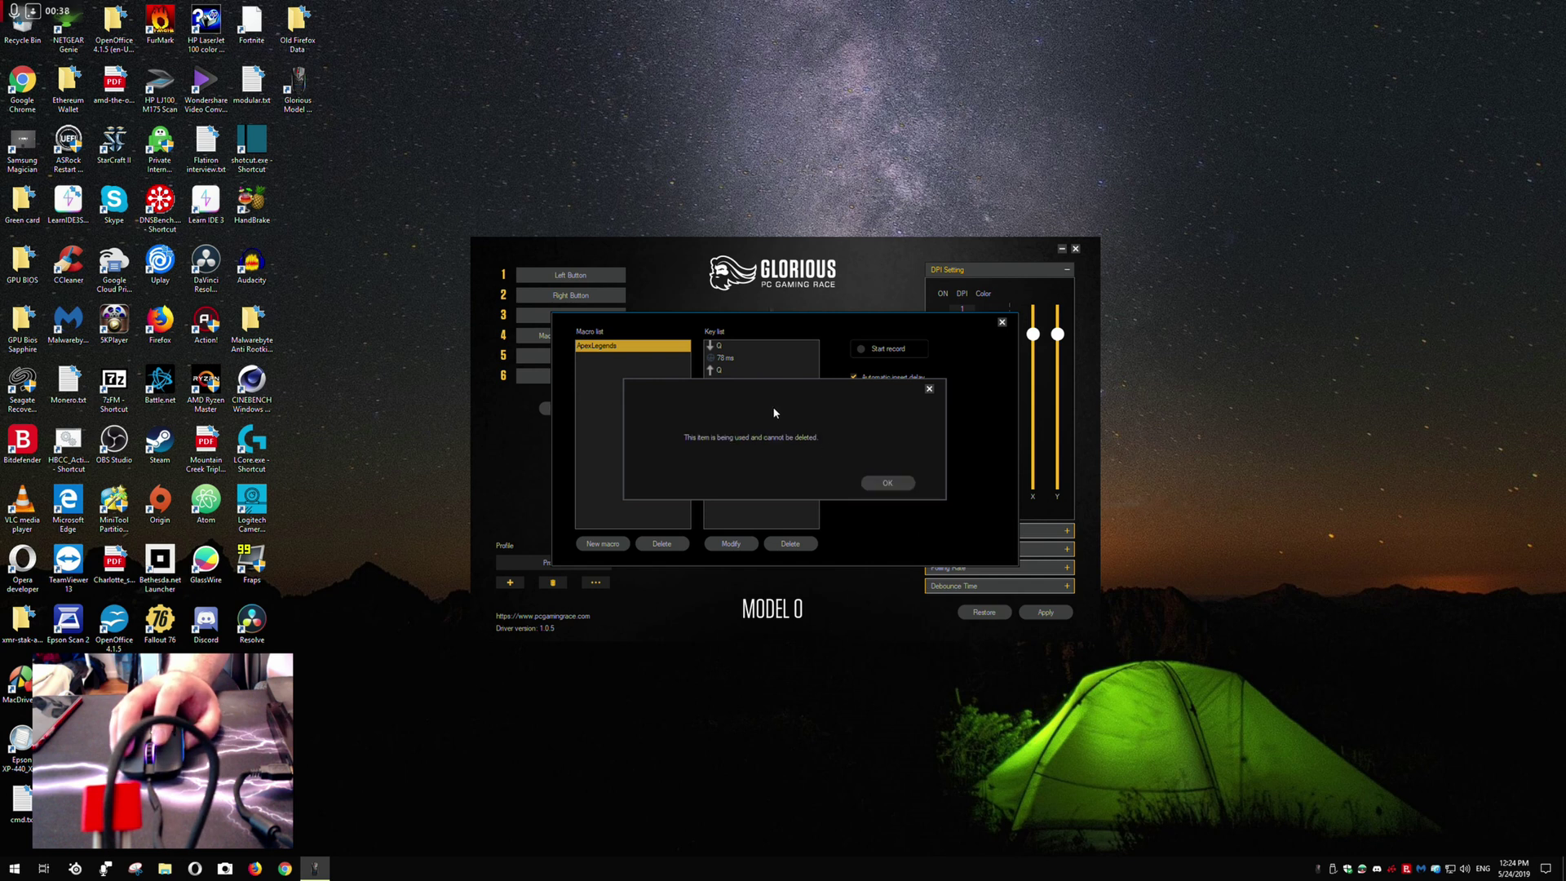
{"action": "left_click", "coordinate": [891, 488]}
Deselect ApexLegends and start a new macro named Q.
{"action": "left_click", "coordinate": [759, 370]}
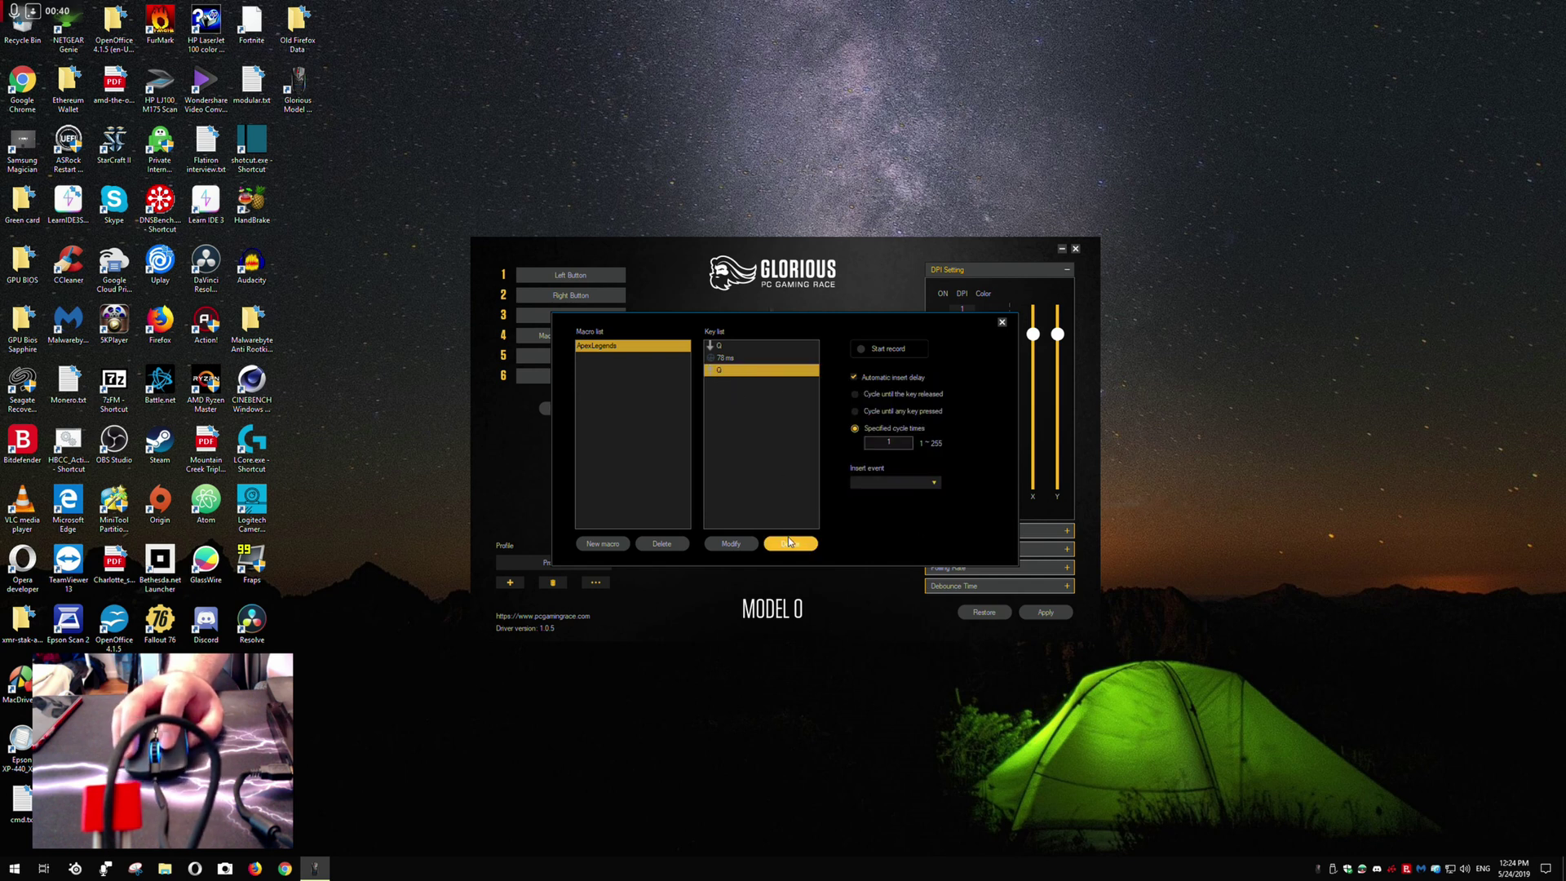
{"action": "left_click", "coordinate": [629, 413]}
{"action": "left_click", "coordinate": [606, 542]}
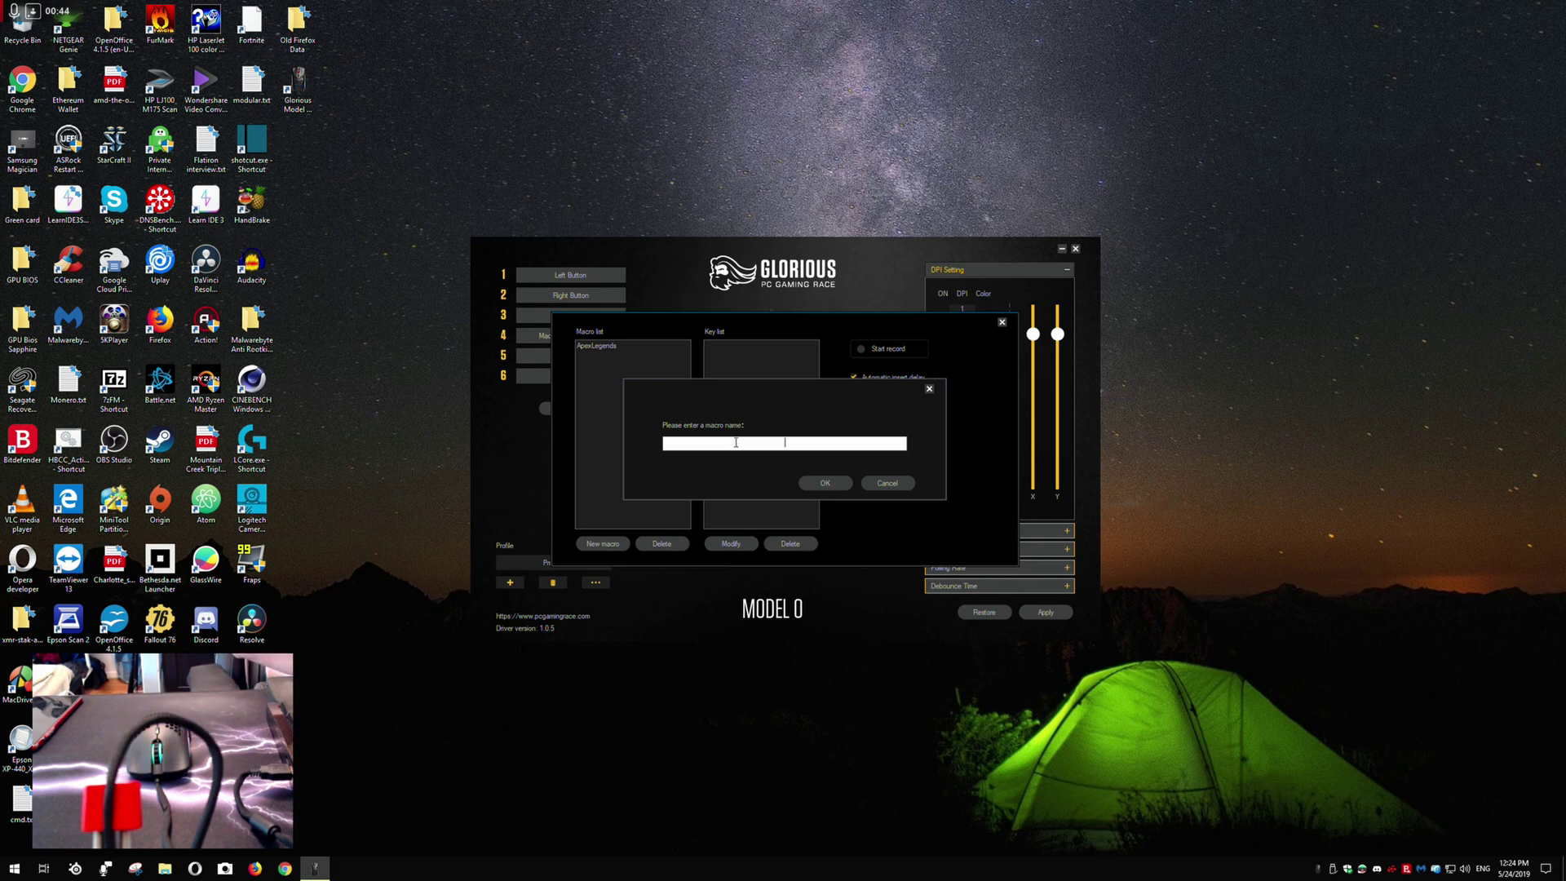
{"action": "type", "text": "Q"}
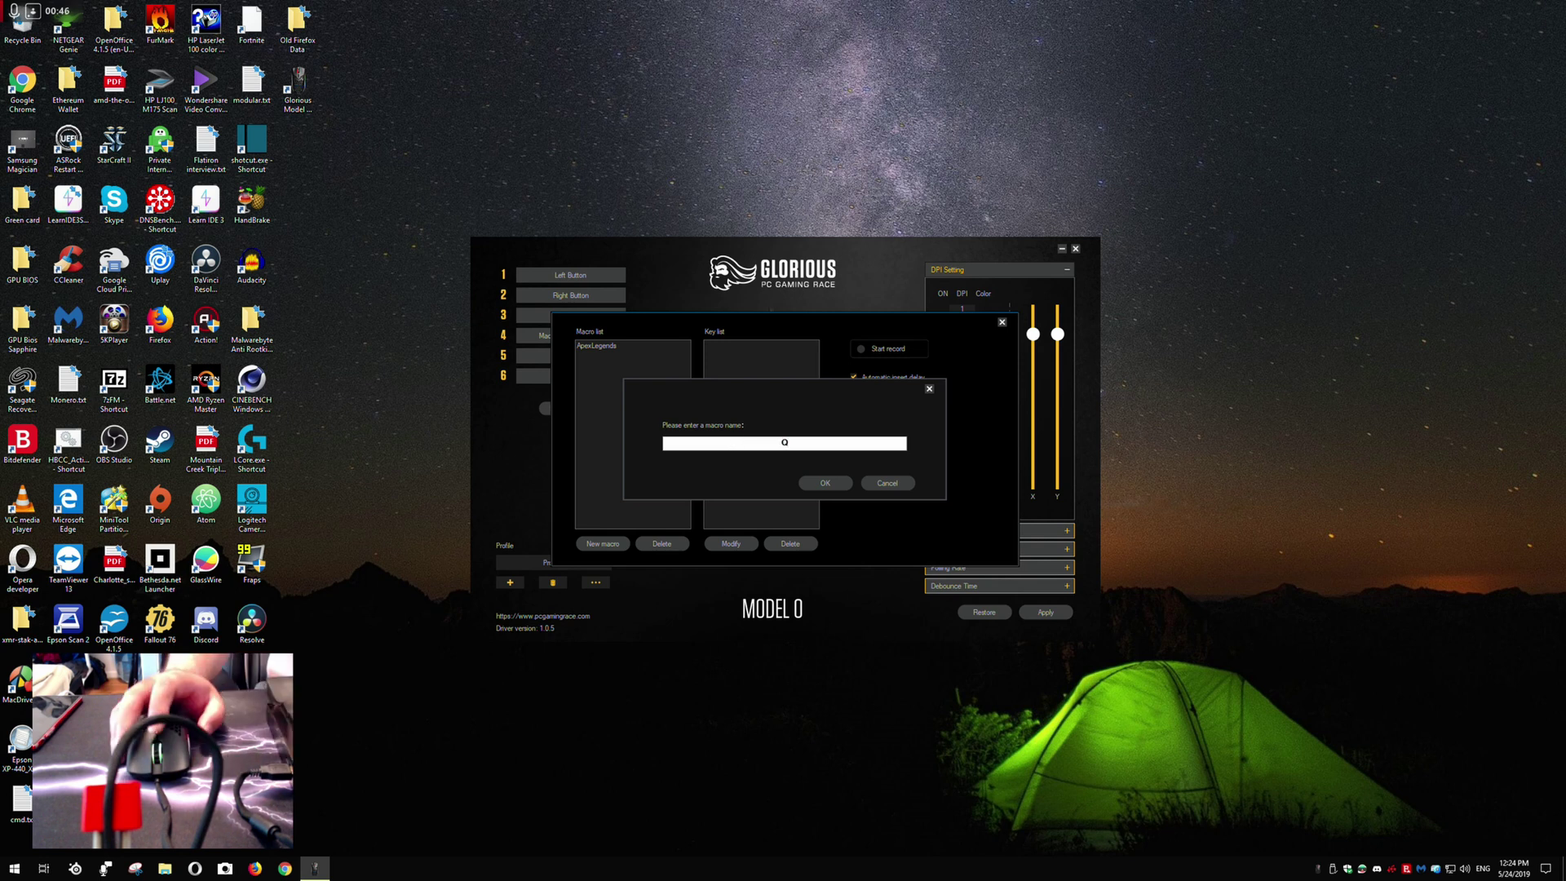
Confirm the name Q and record a Q press, 62 ms delay and release.
{"action": "left_click", "coordinate": [825, 484]}
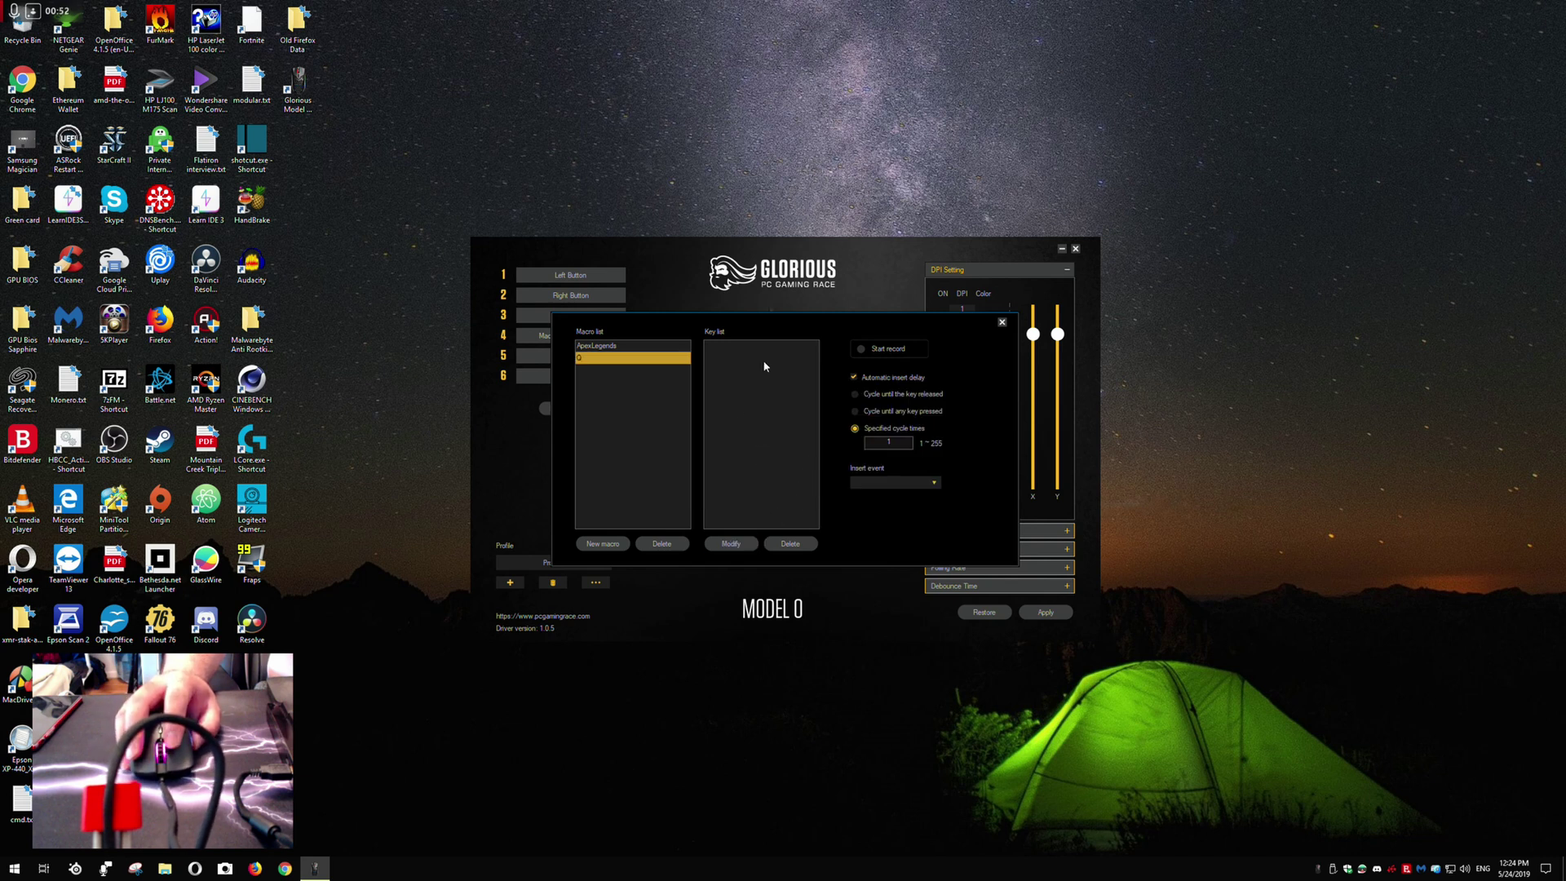
{"action": "left_click", "coordinate": [901, 350]}
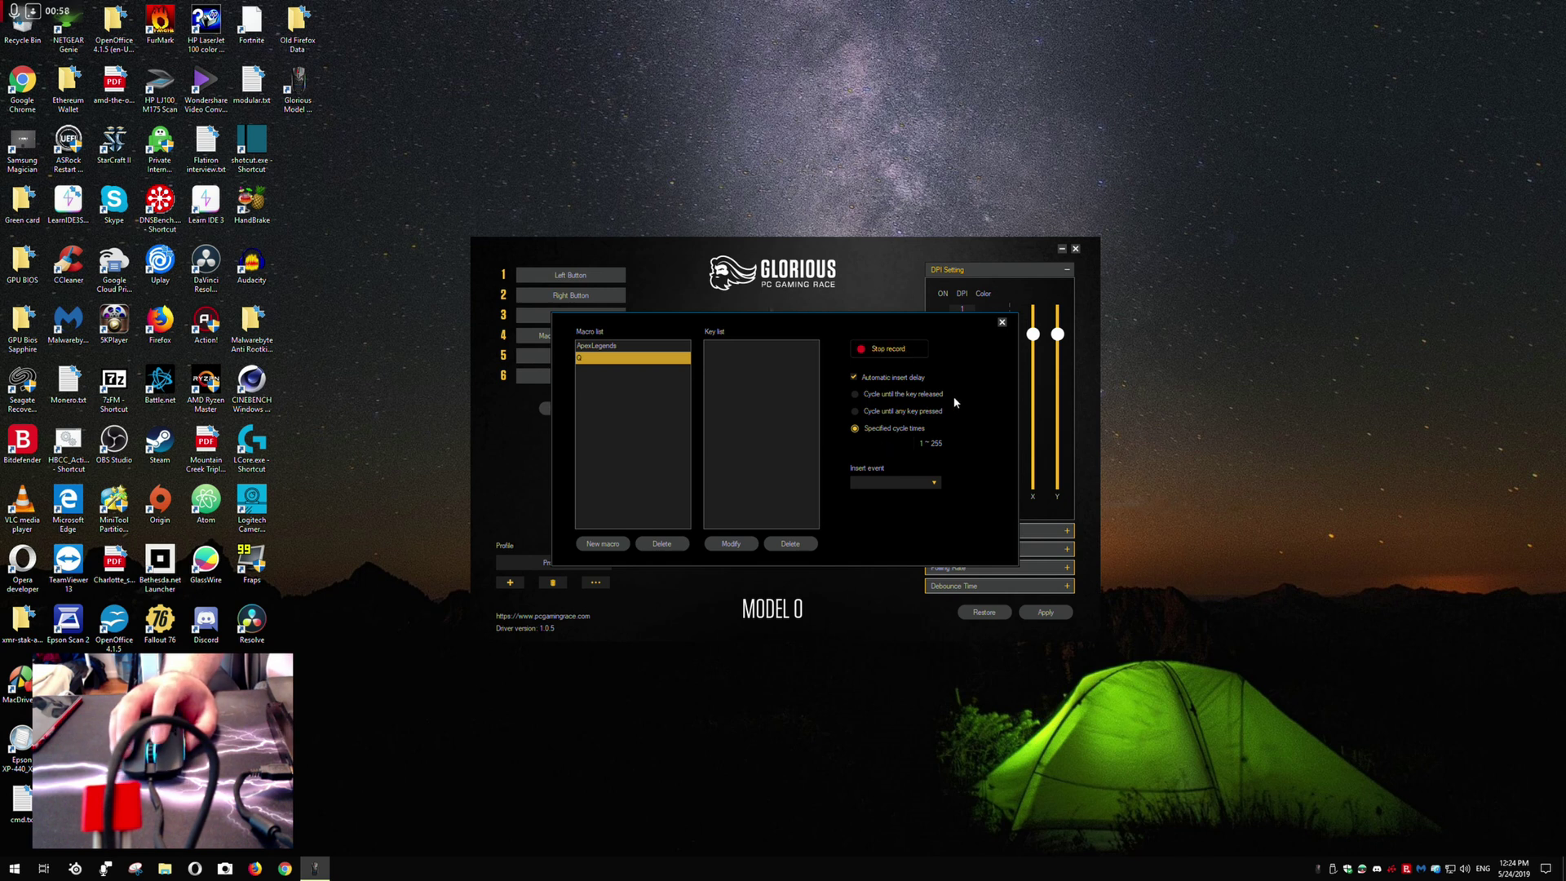
{"action": "key", "text": "q"}
{"action": "left_click", "coordinate": [930, 497]}
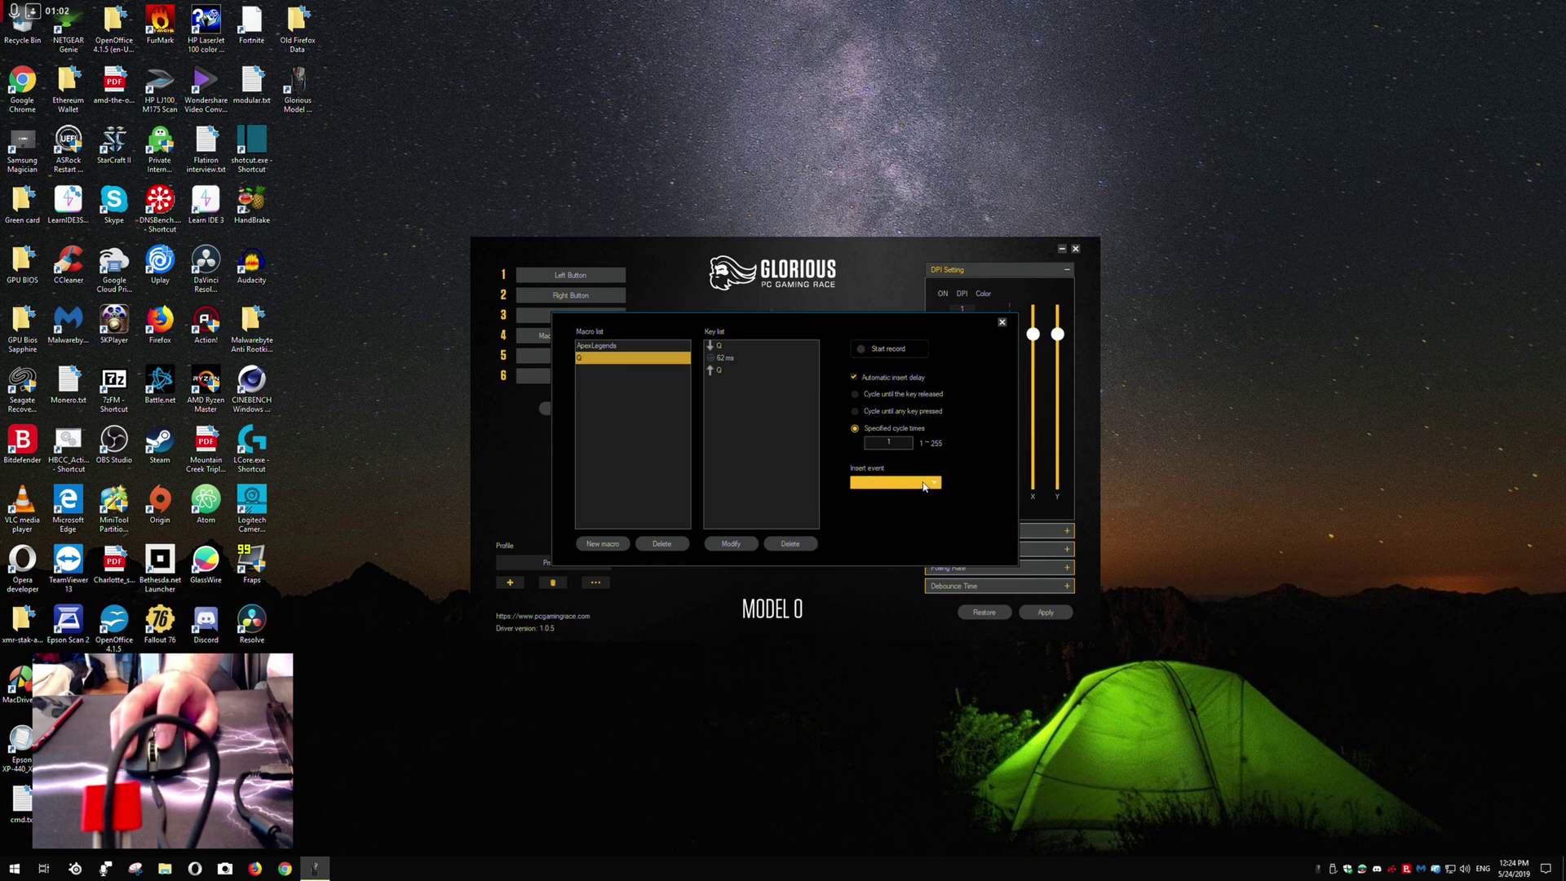
Check the Insert event options without adding any, then close the macro editor.
{"action": "left_click", "coordinate": [926, 486]}
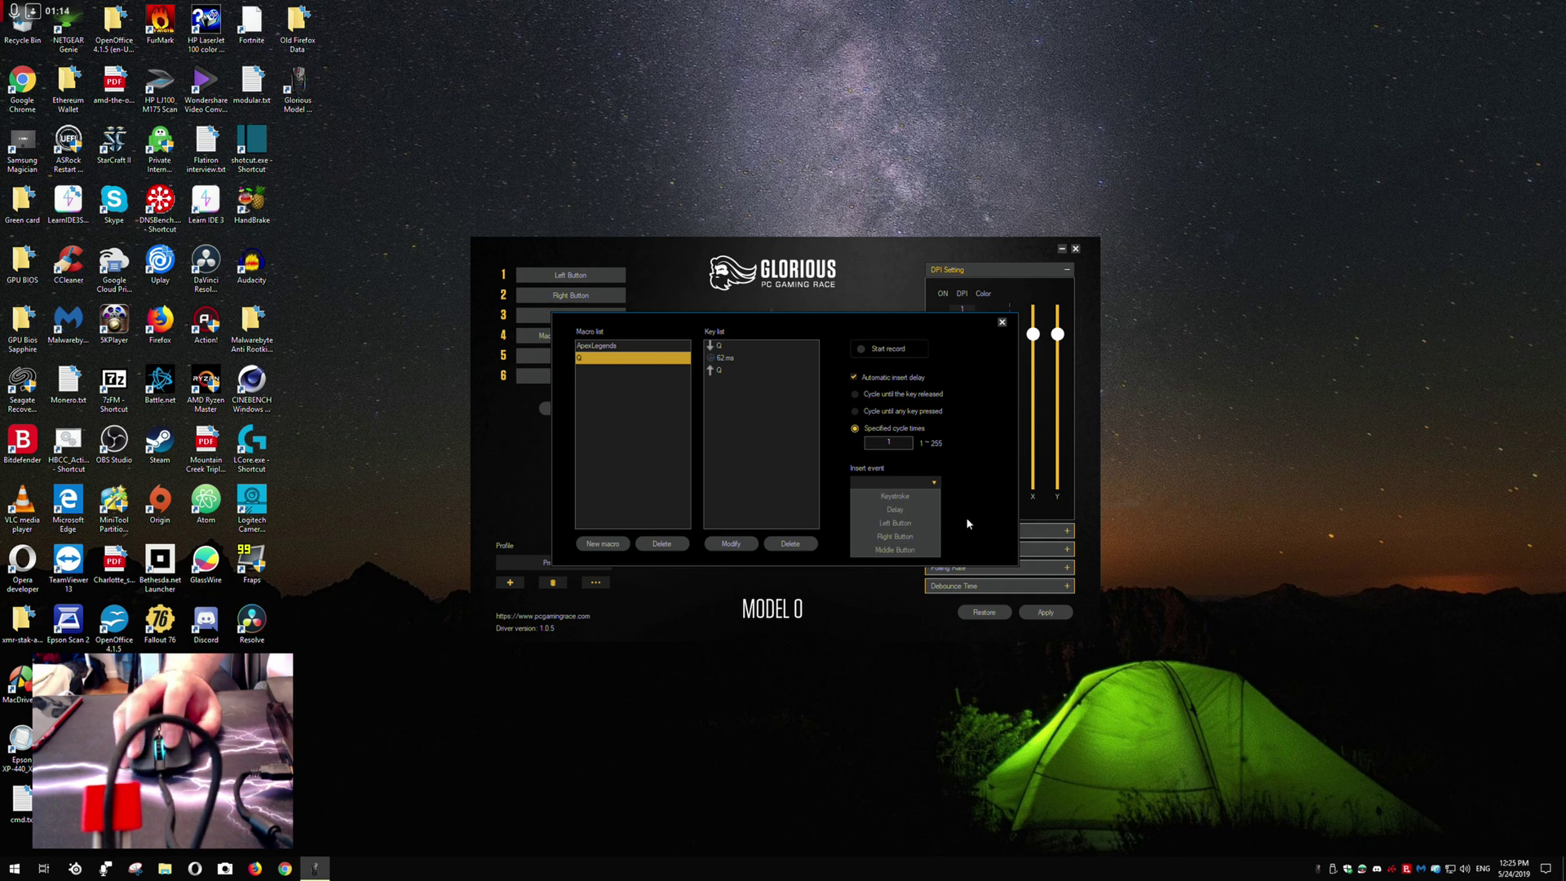
{"action": "left_click", "coordinate": [967, 517]}
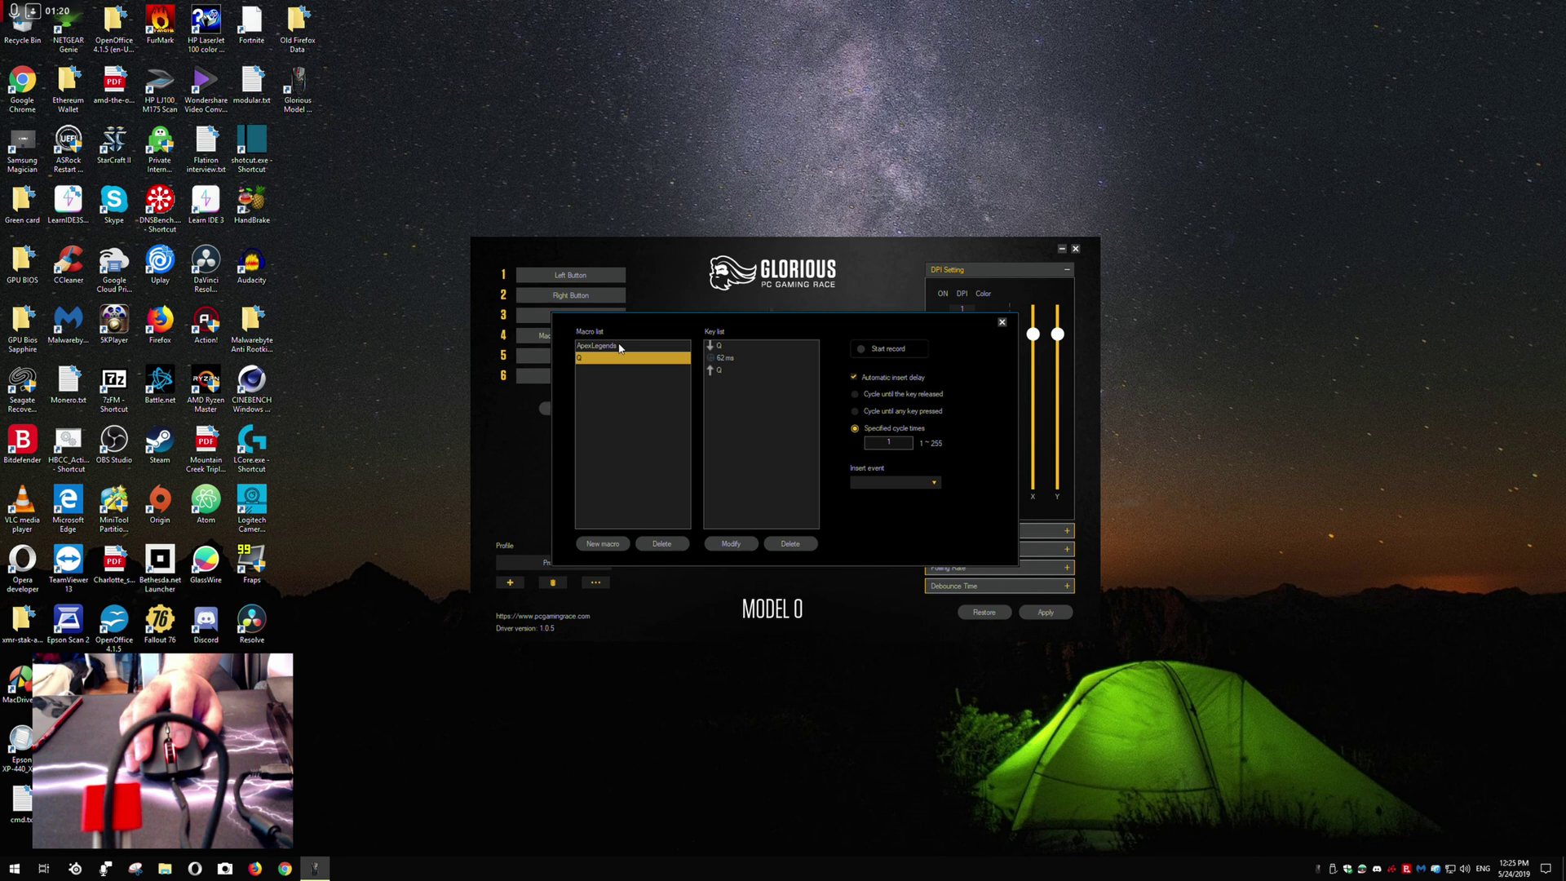
{"action": "left_click", "coordinate": [1002, 321]}
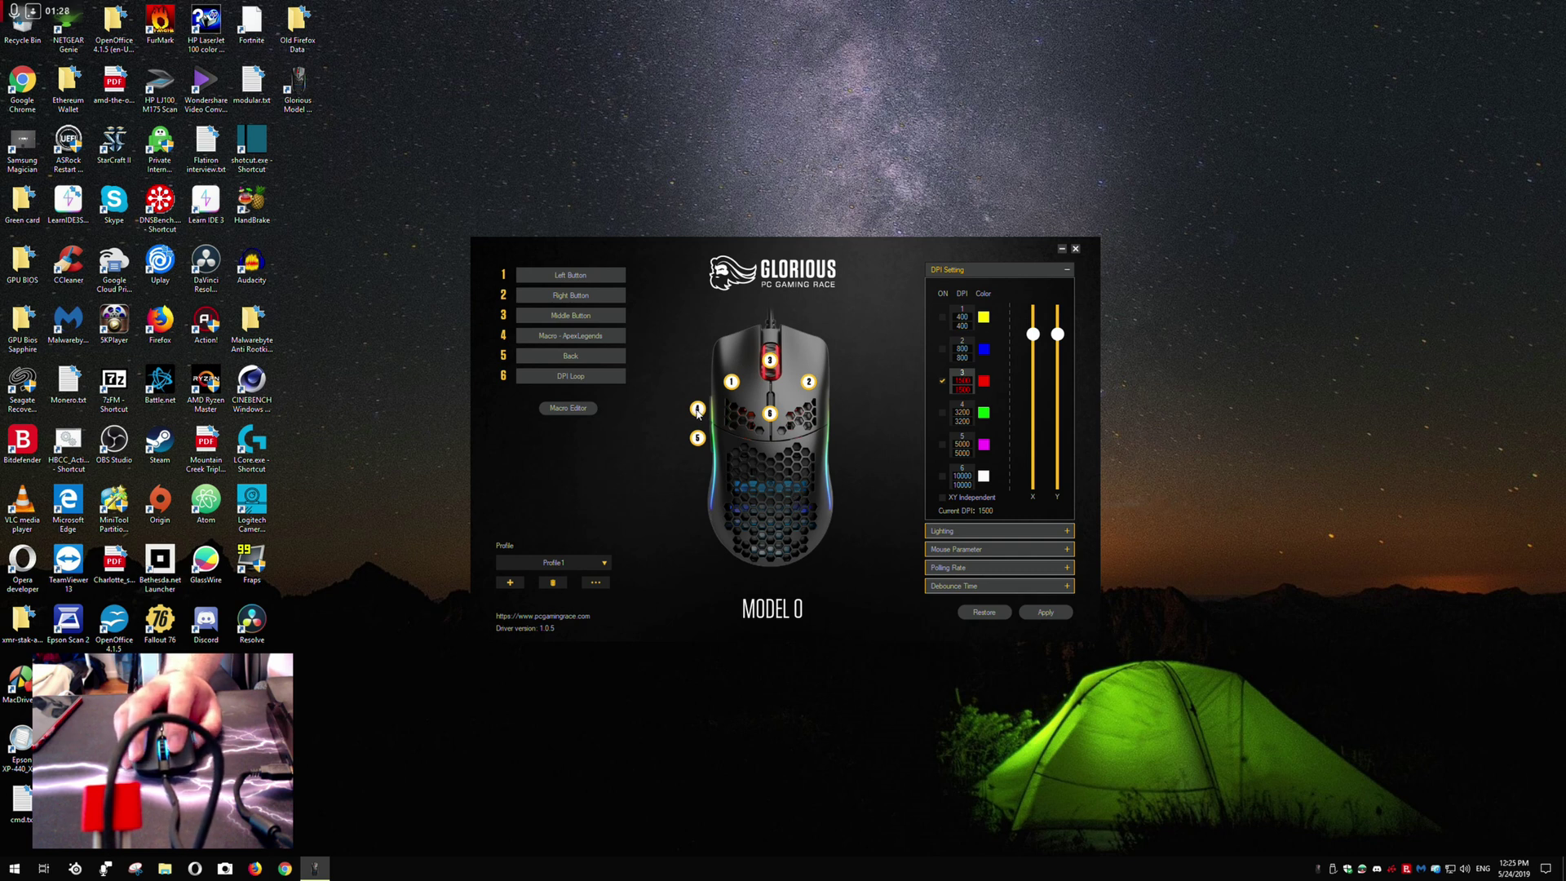
Set button 4's function to Macro with the Q macro, replacing ApexLegends.
{"action": "left_click", "coordinate": [608, 344]}
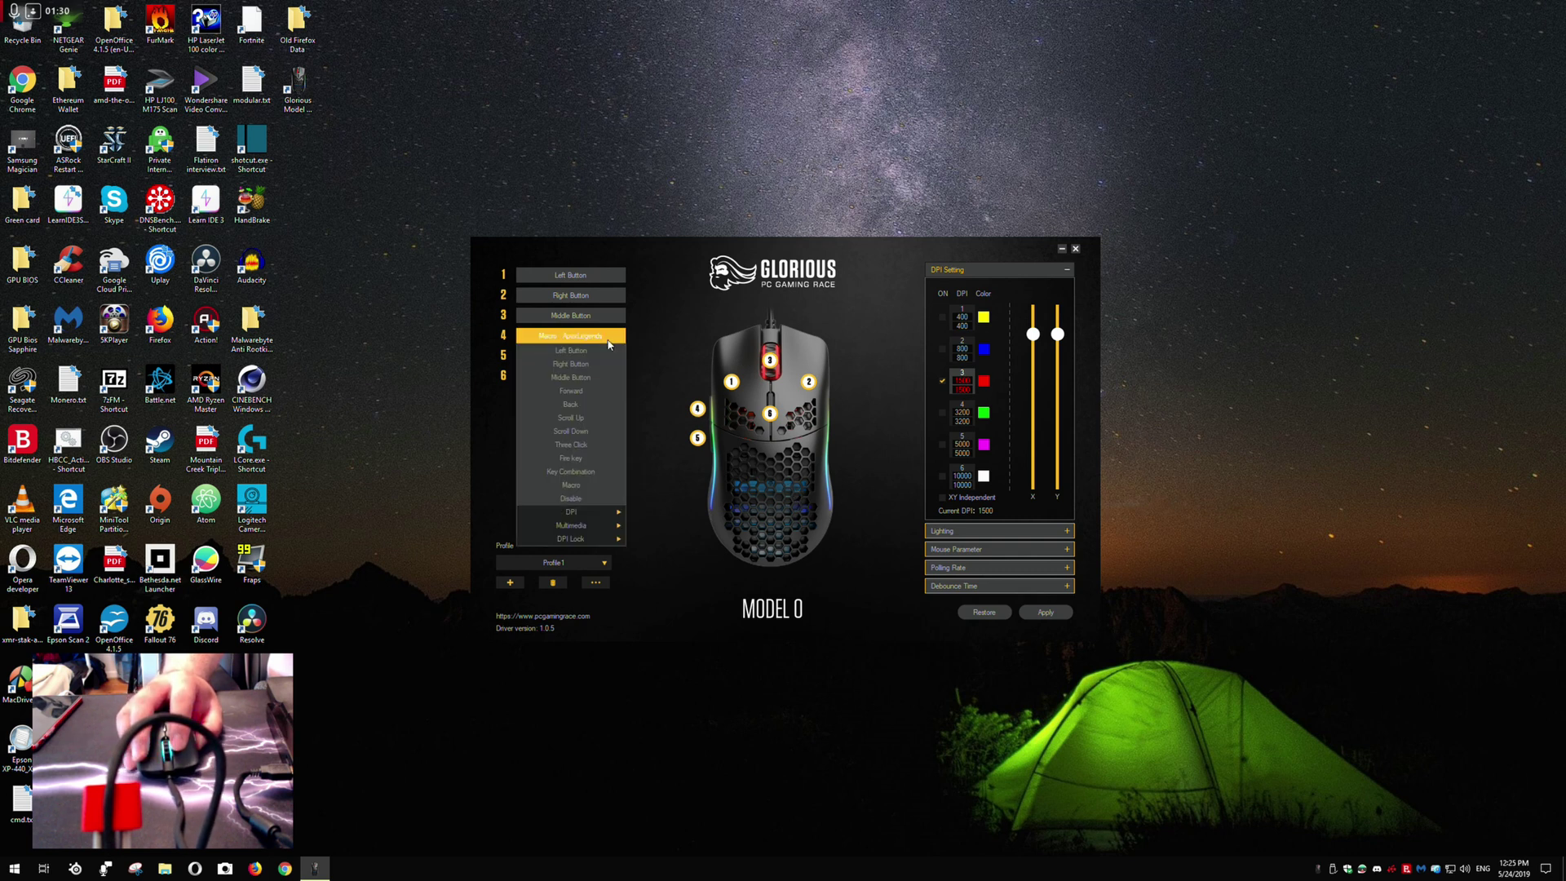
{"action": "left_click", "coordinate": [587, 486]}
{"action": "left_click", "coordinate": [685, 390]}
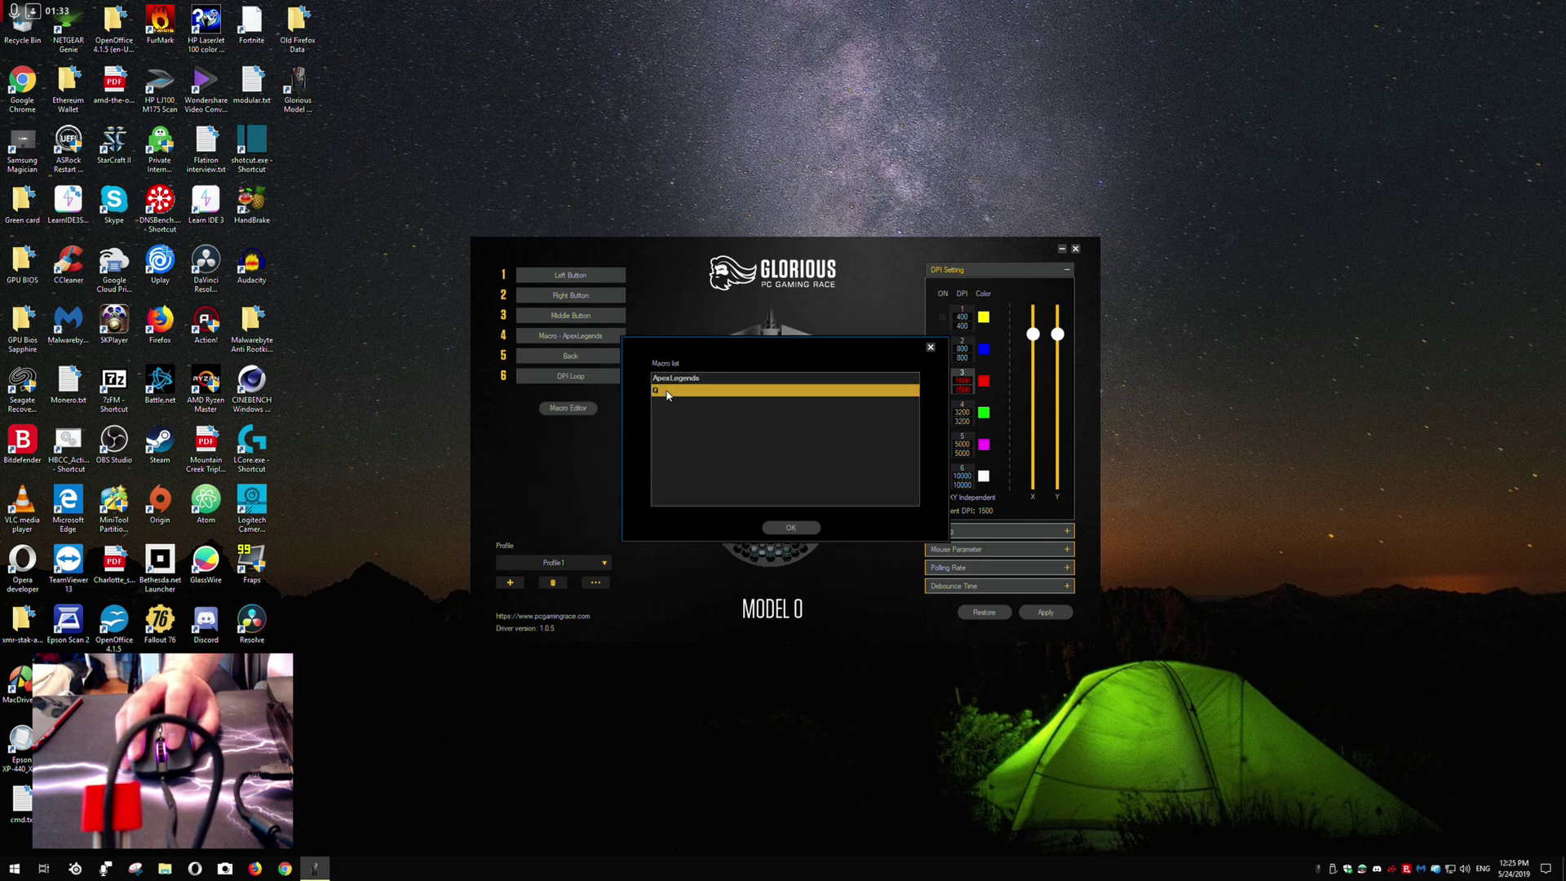
{"action": "left_click", "coordinate": [787, 527]}
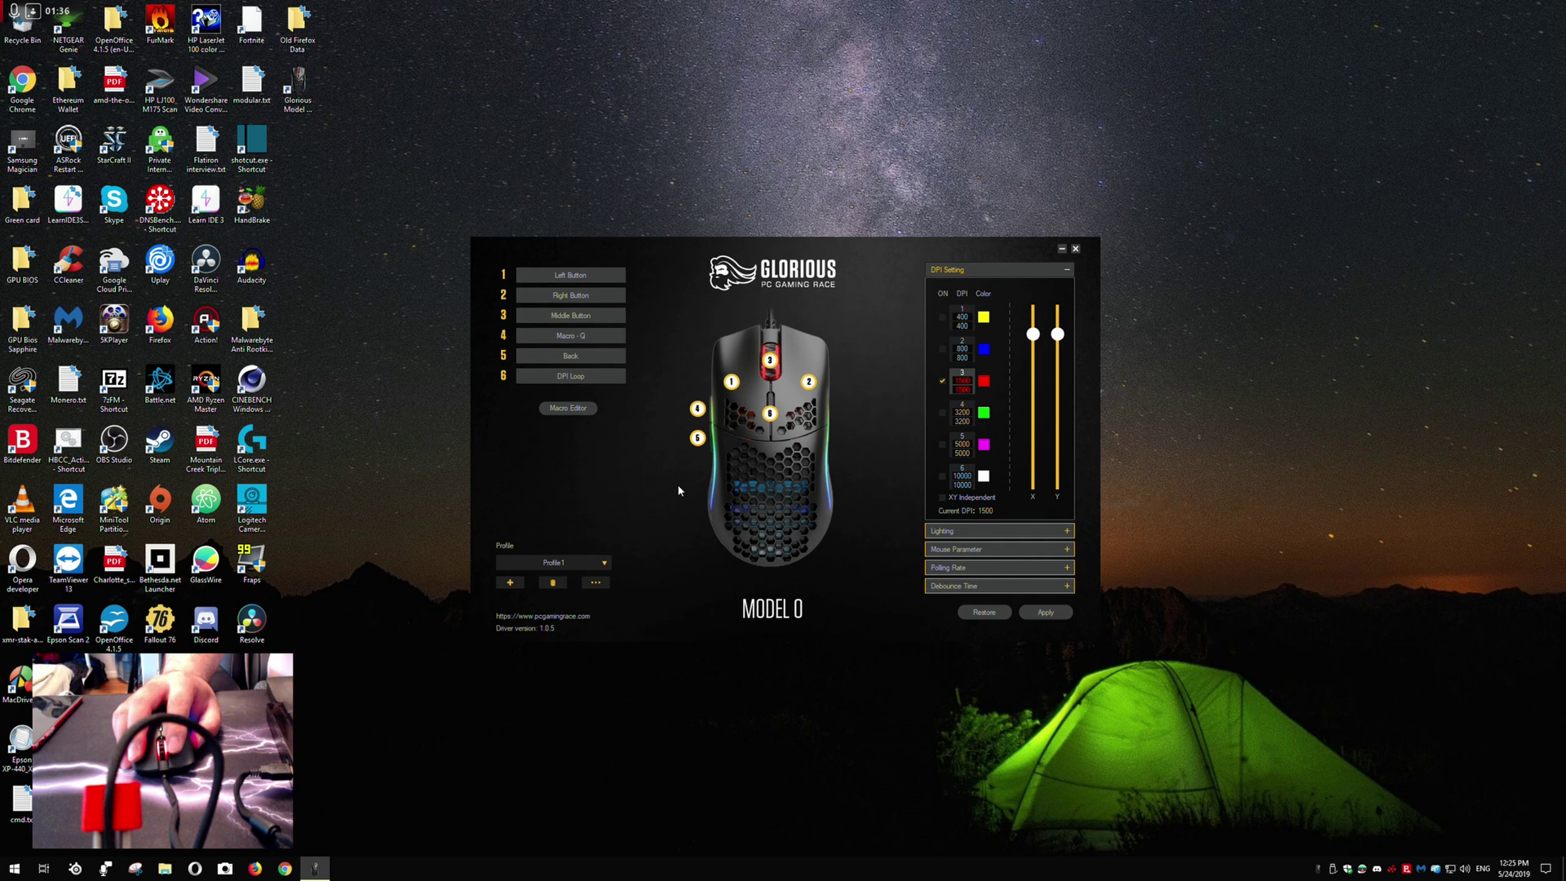
{"action": "left_click", "coordinate": [285, 868]}
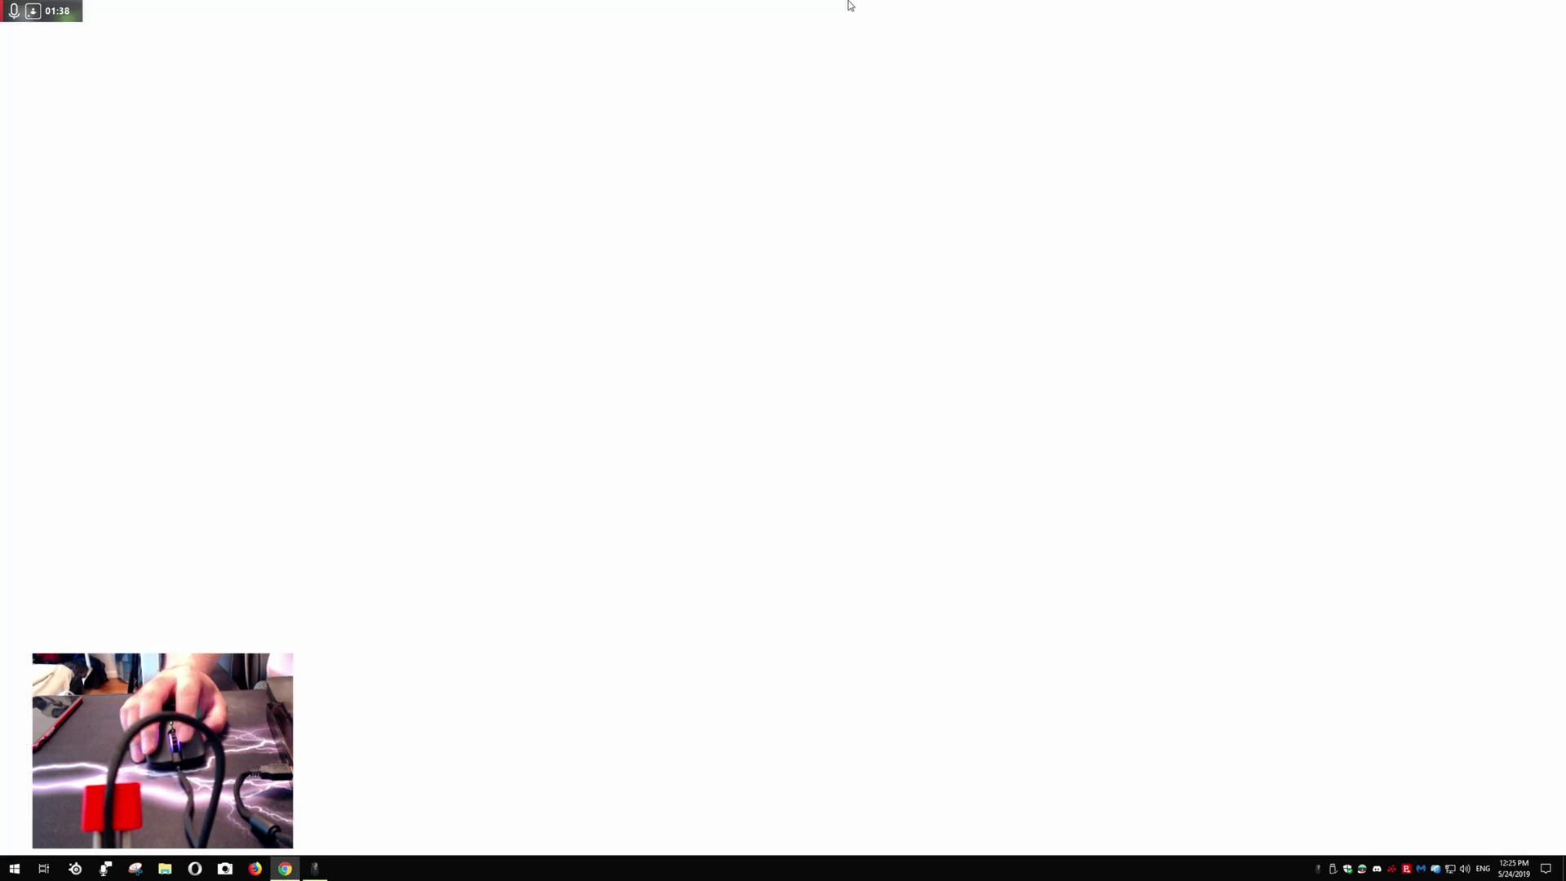
{"action": "left_click_drag", "start_coordinate": [803, 6], "coordinate": [800, 532]}
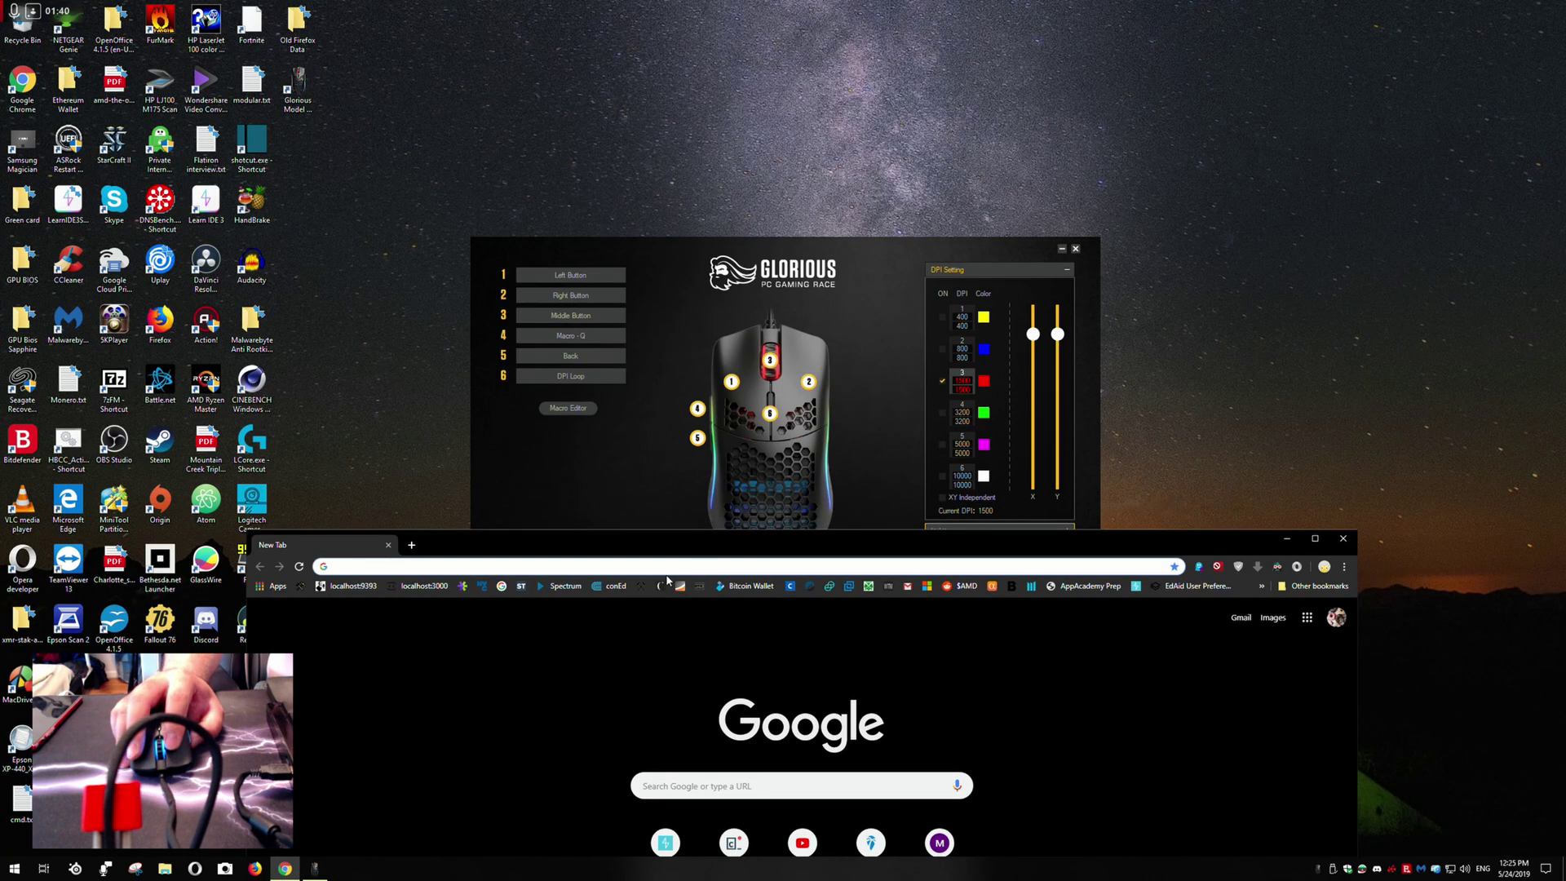
{"action": "type", "text": "q"}
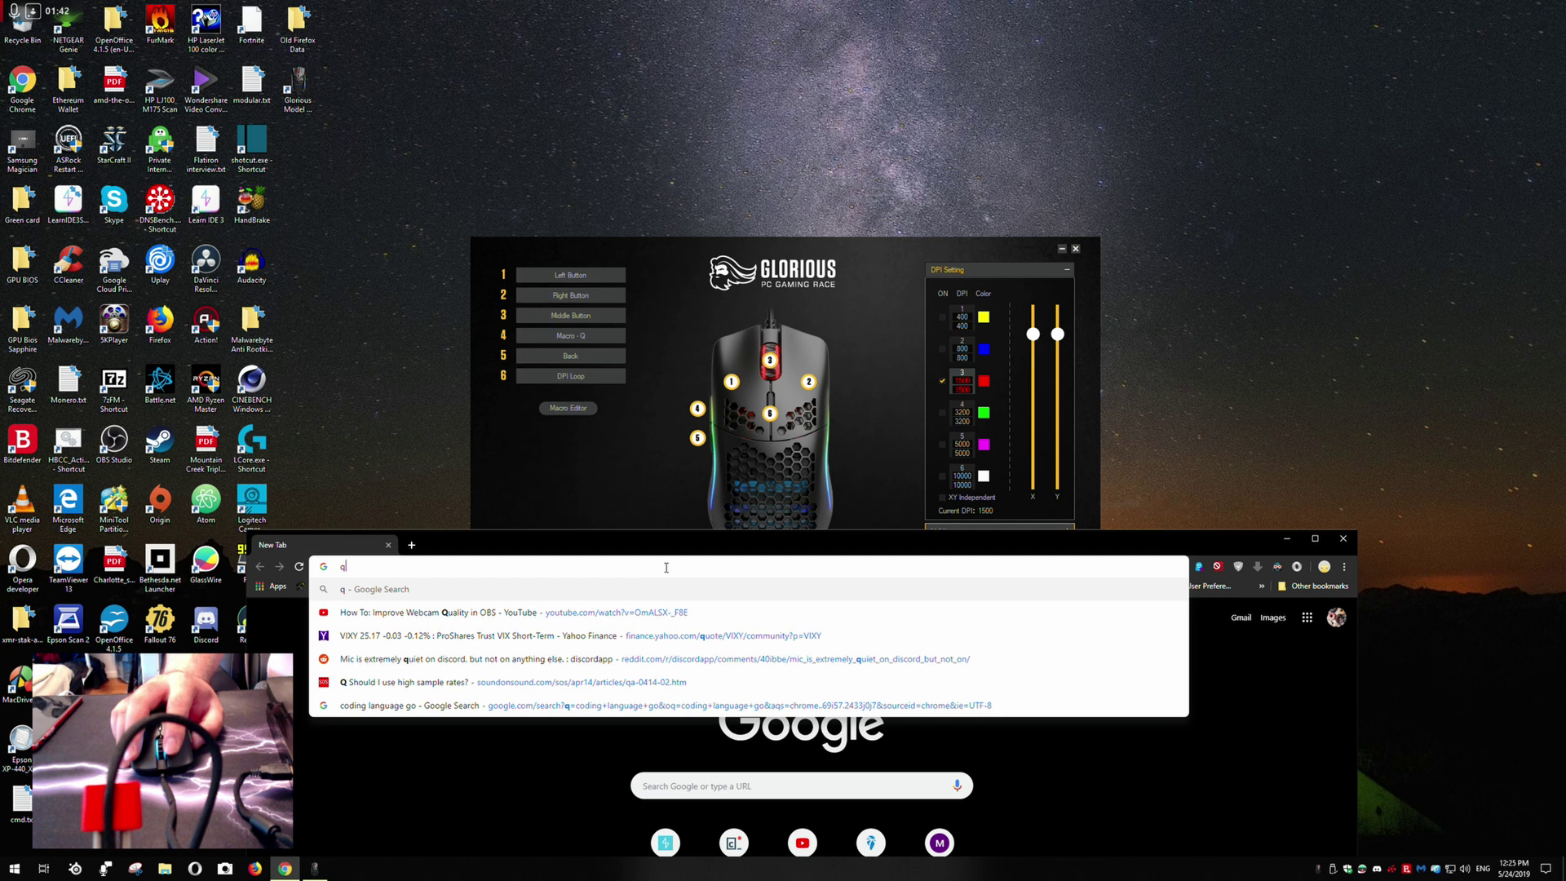
{"action": "left_click", "coordinate": [1342, 539]}
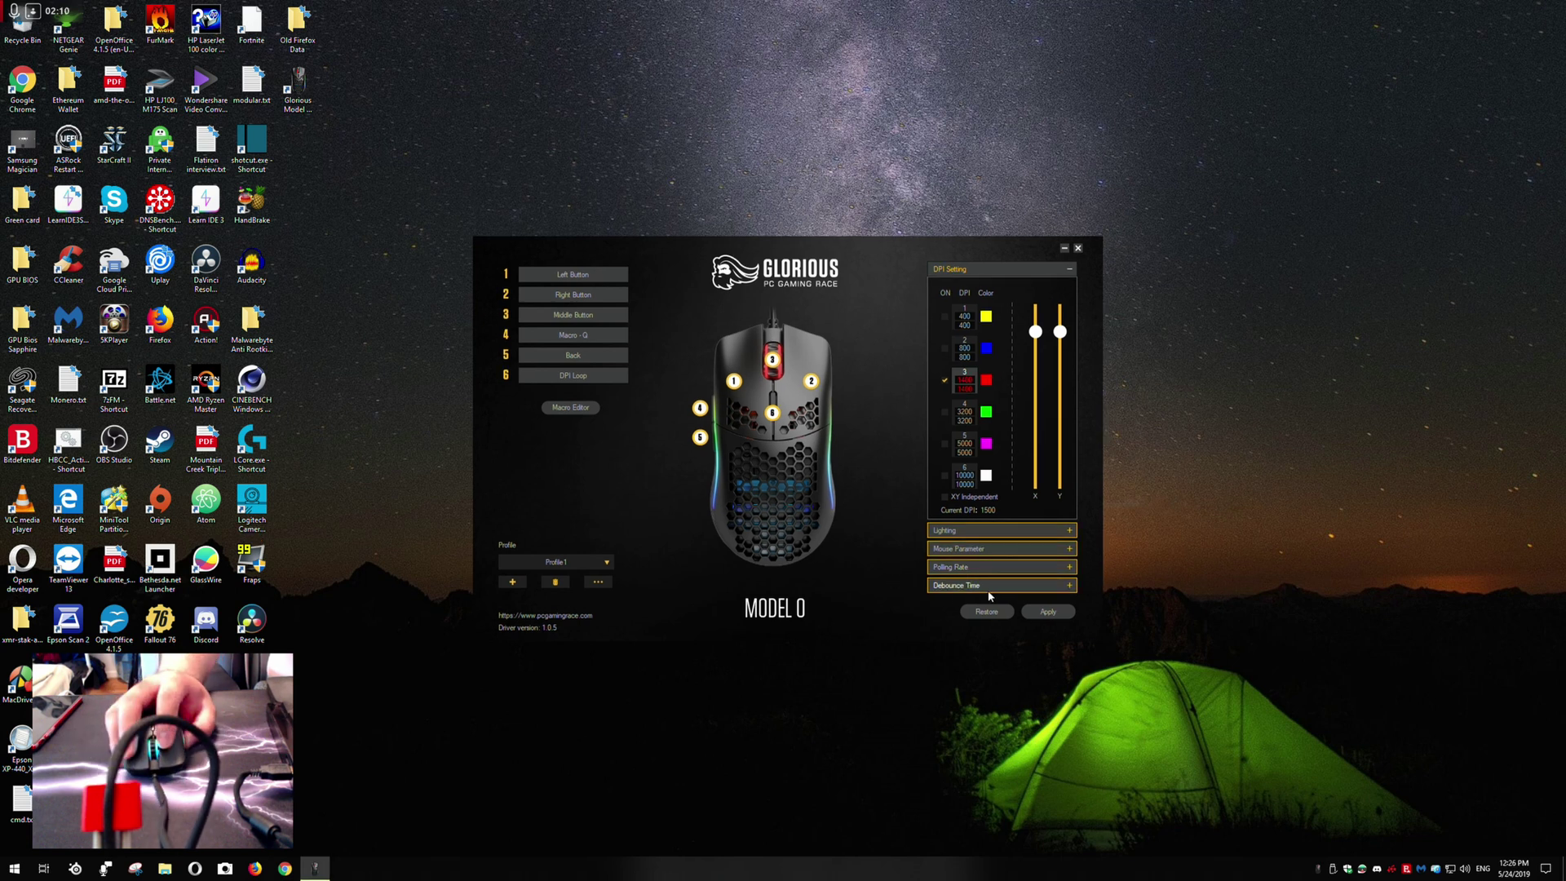
Try Glorious Mode lighting speed 2, settle back on speed 1, and list the lighting effects.
{"action": "left_click", "coordinate": [991, 531]}
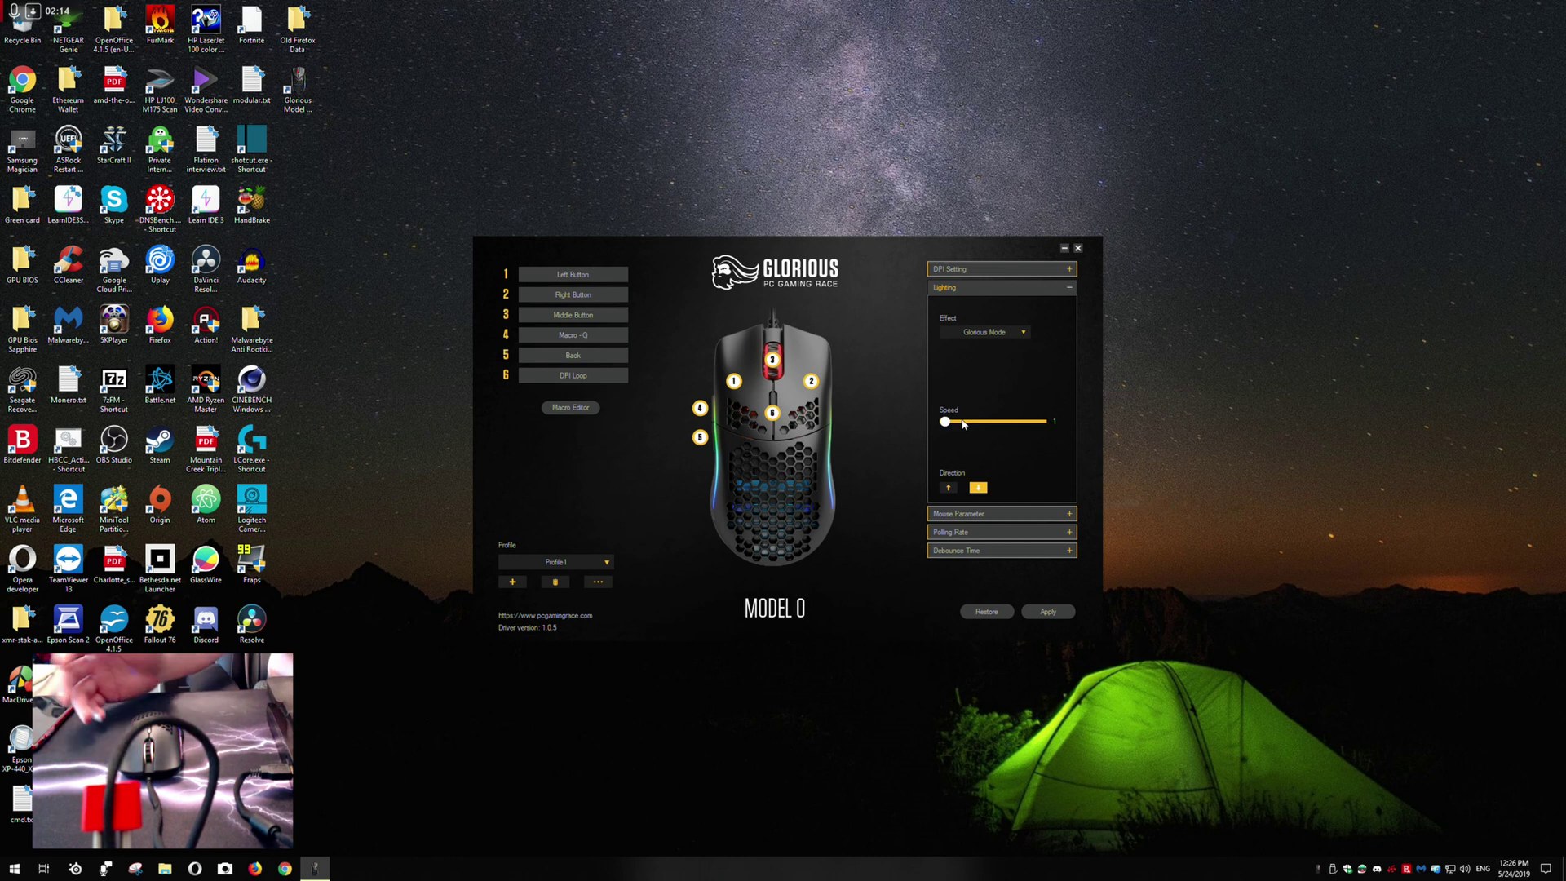
{"action": "left_click_drag", "start_coordinate": [953, 427], "coordinate": [1059, 424]}
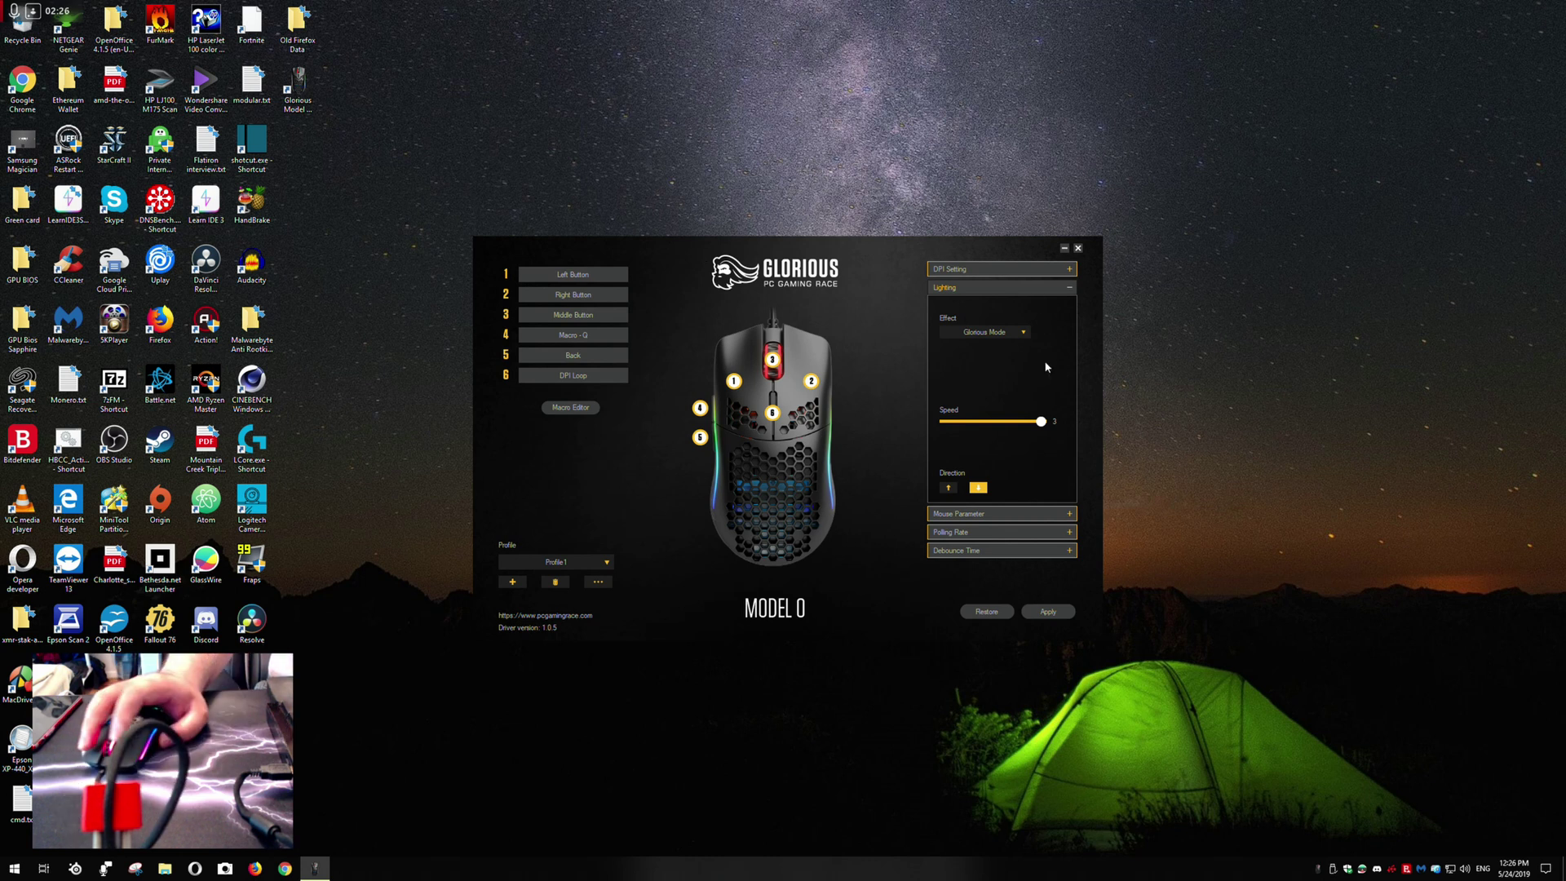
{"action": "left_click_drag", "start_coordinate": [1040, 421], "coordinate": [1020, 424]}
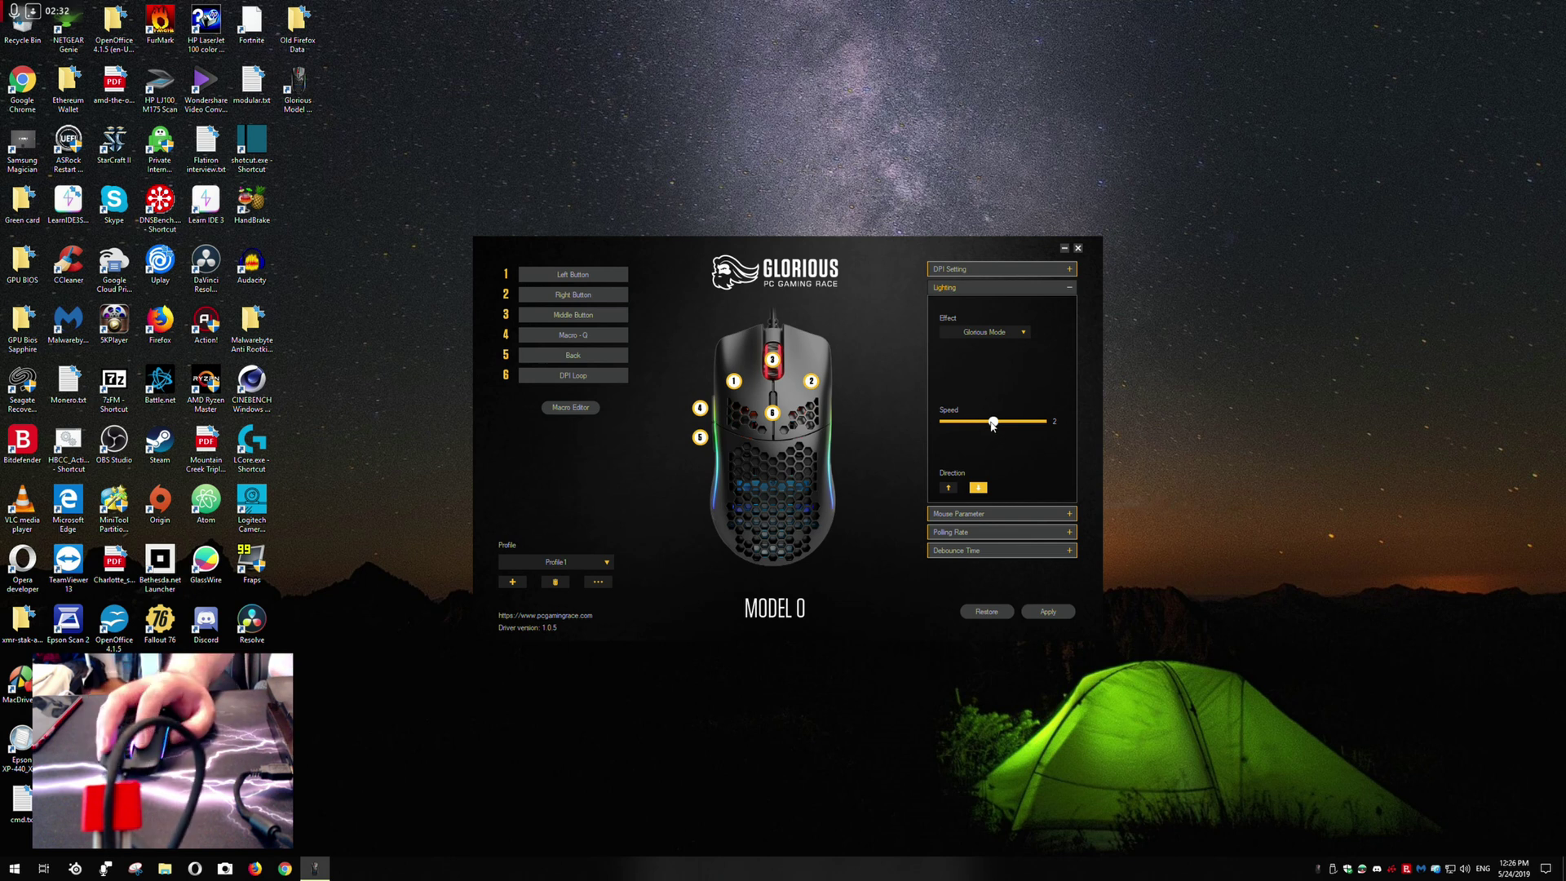
{"action": "left_click_drag", "start_coordinate": [993, 423], "coordinate": [889, 413]}
{"action": "left_click", "coordinate": [1023, 332]}
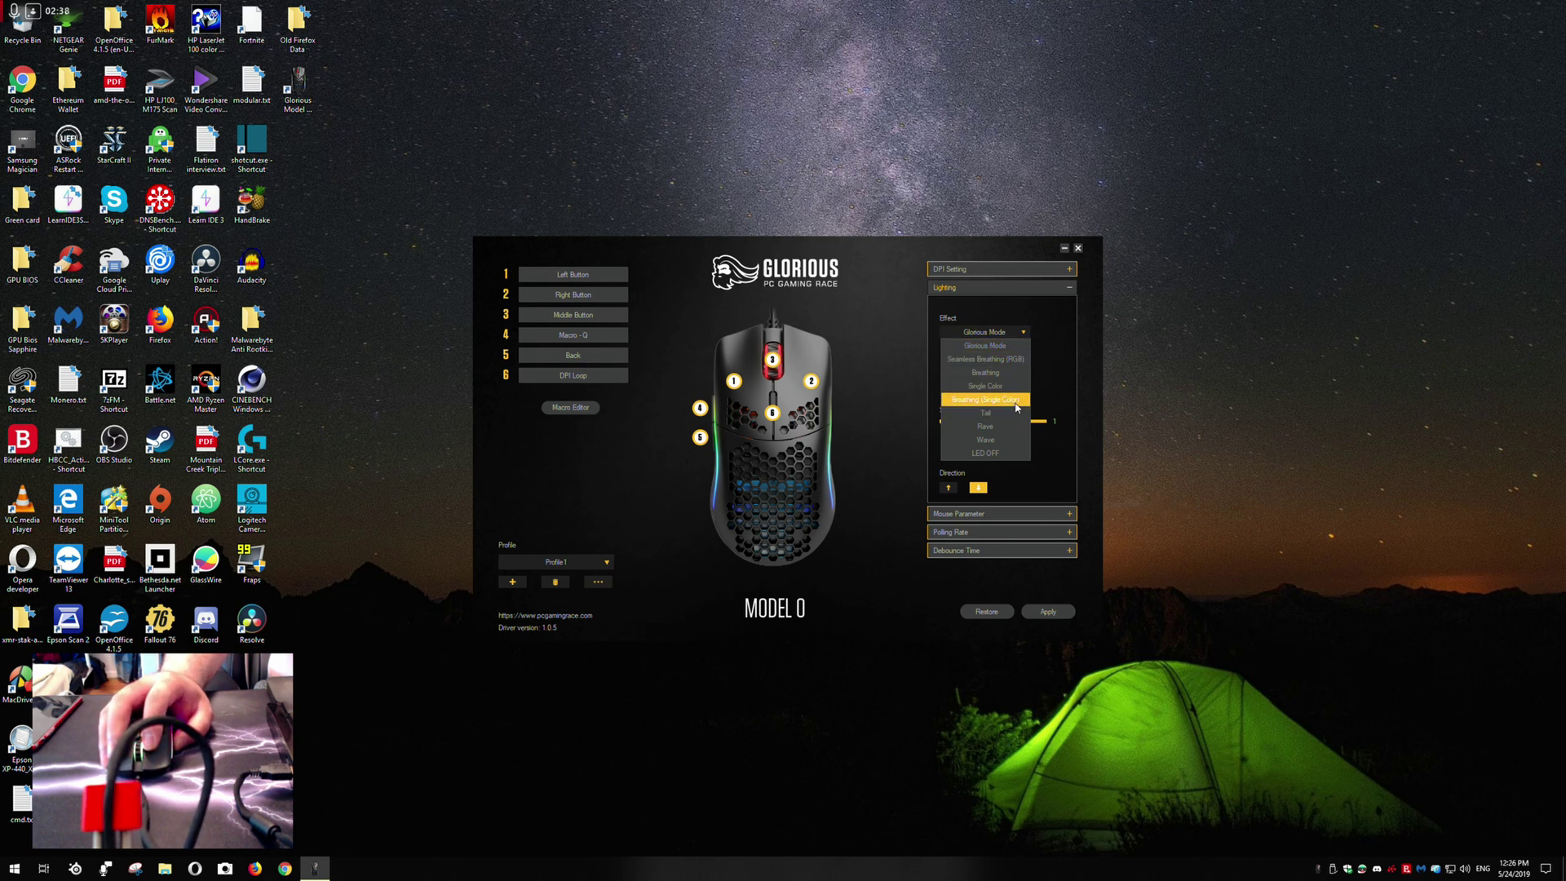
Briefly turn the LEDs off, restore Glorious Mode, and reverse its lighting direction.
{"action": "left_click", "coordinate": [997, 454]}
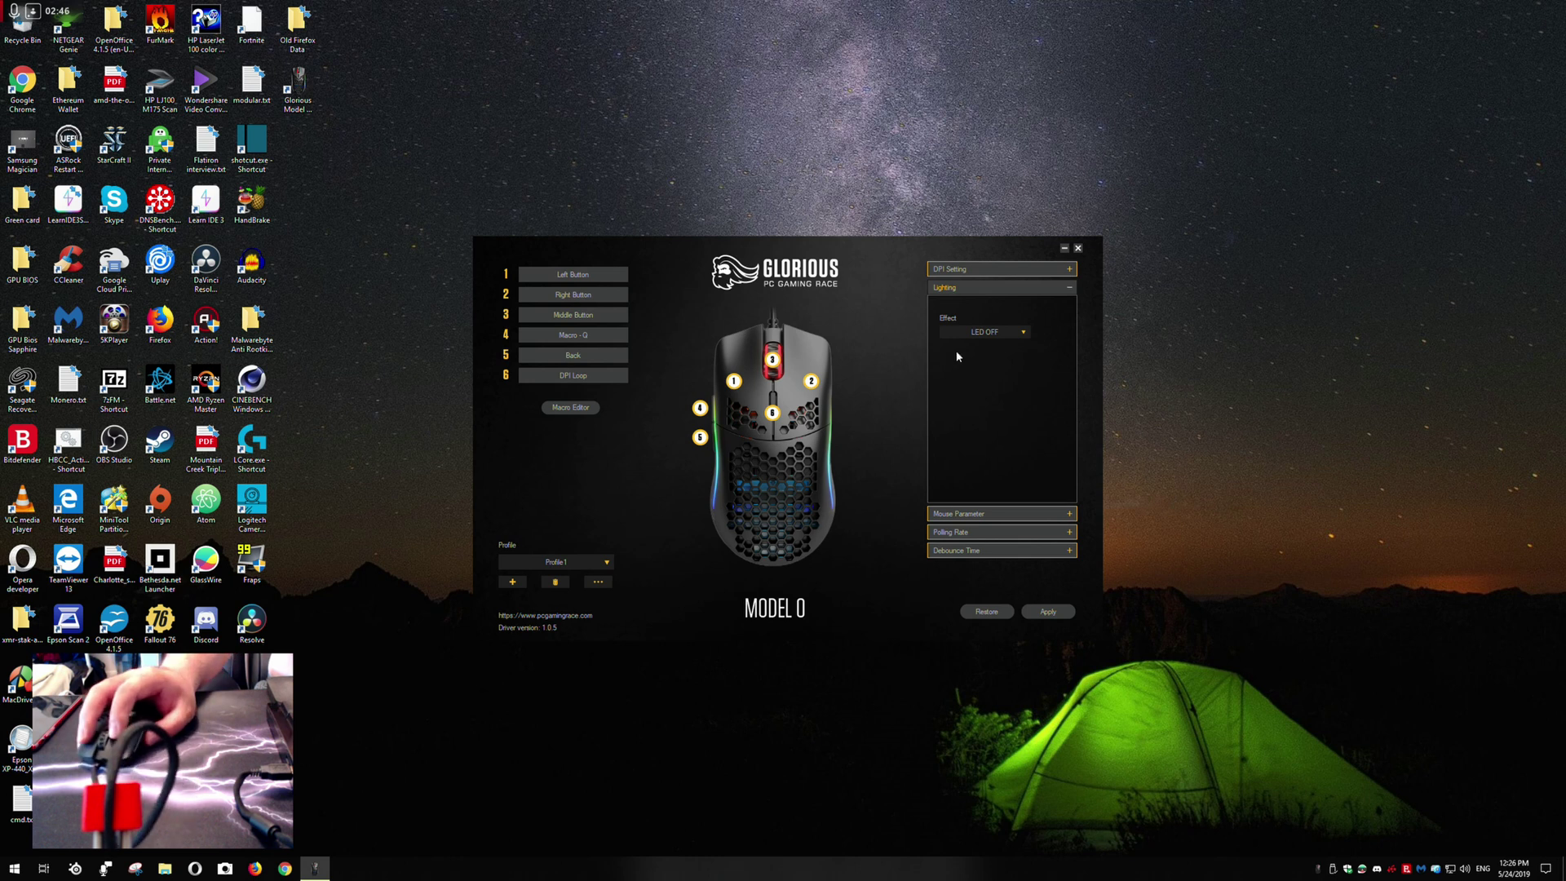
{"action": "left_click", "coordinate": [985, 332]}
{"action": "left_click", "coordinate": [1016, 349]}
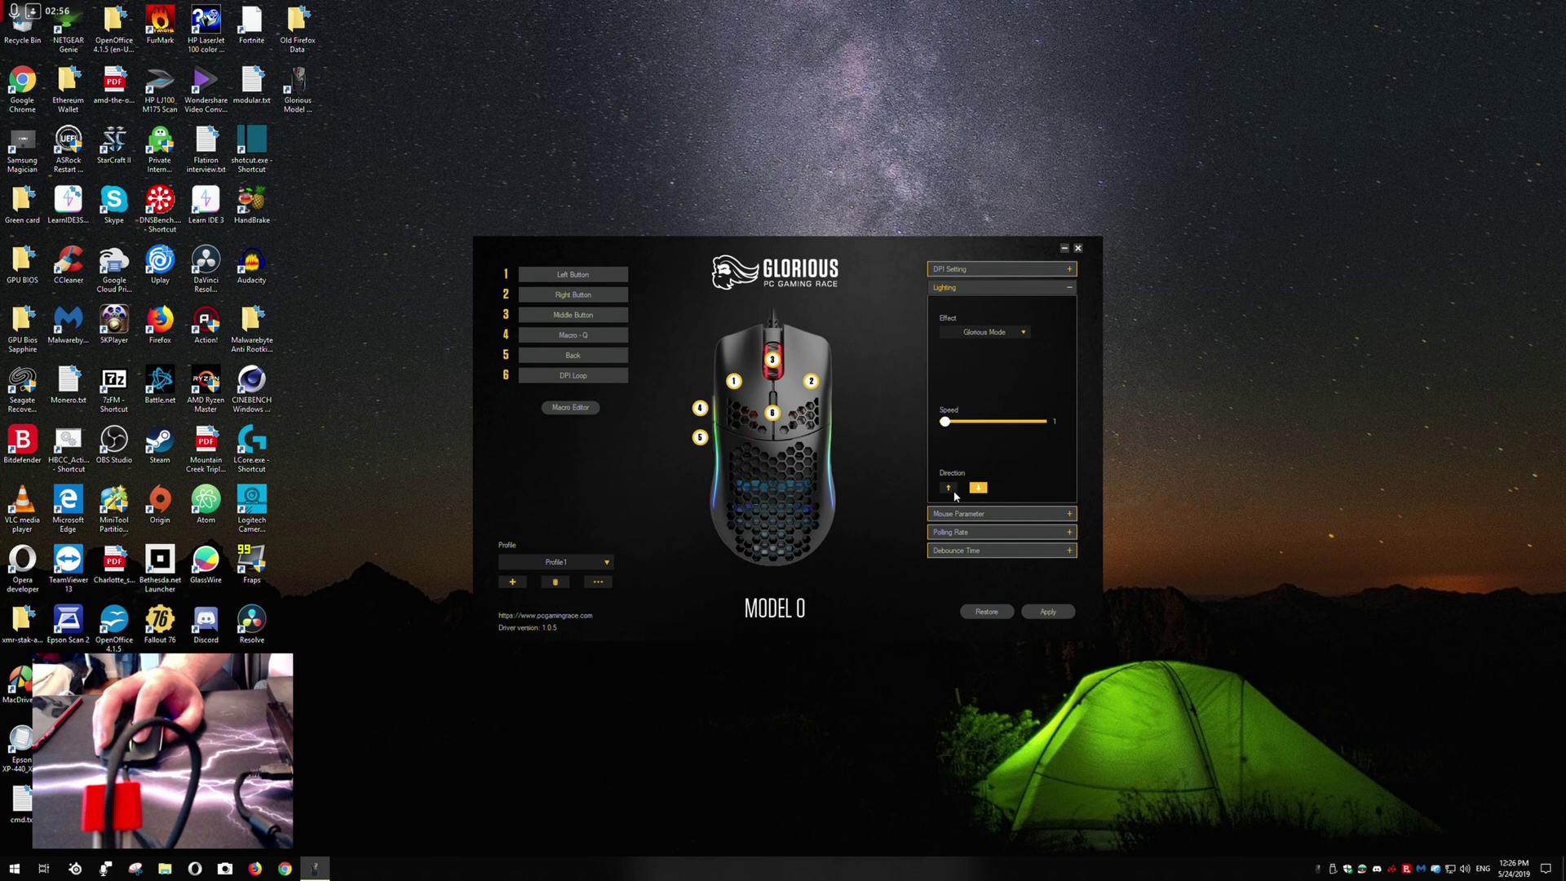
{"action": "left_click", "coordinate": [948, 488]}
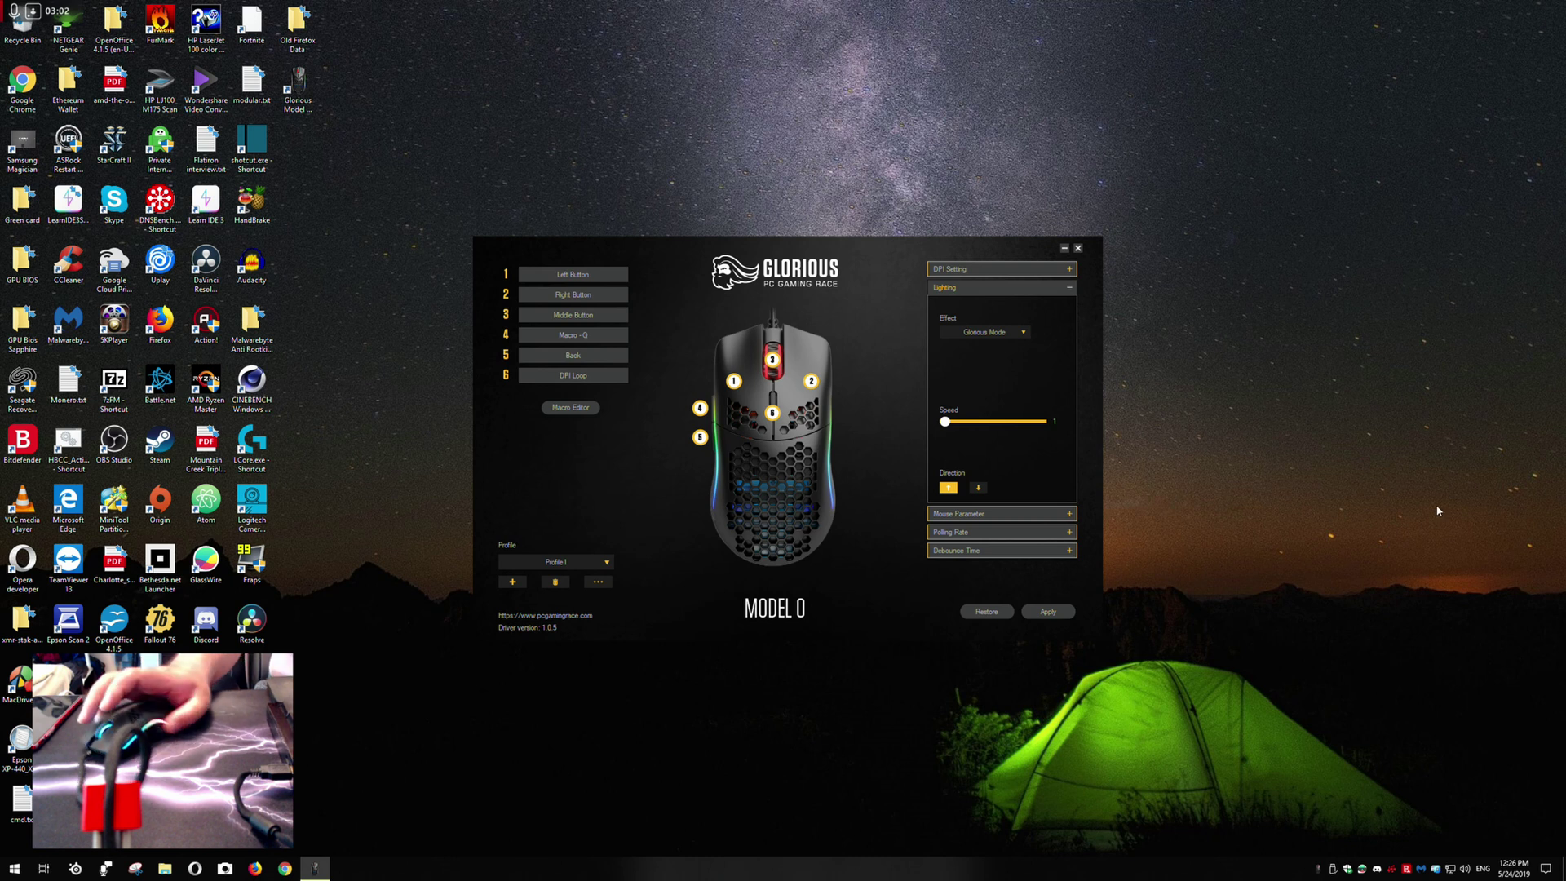
Expand Mouse Parameter and try a 3 mm lift-off distance before returning to 2 mm.
{"action": "left_click", "coordinate": [983, 513]}
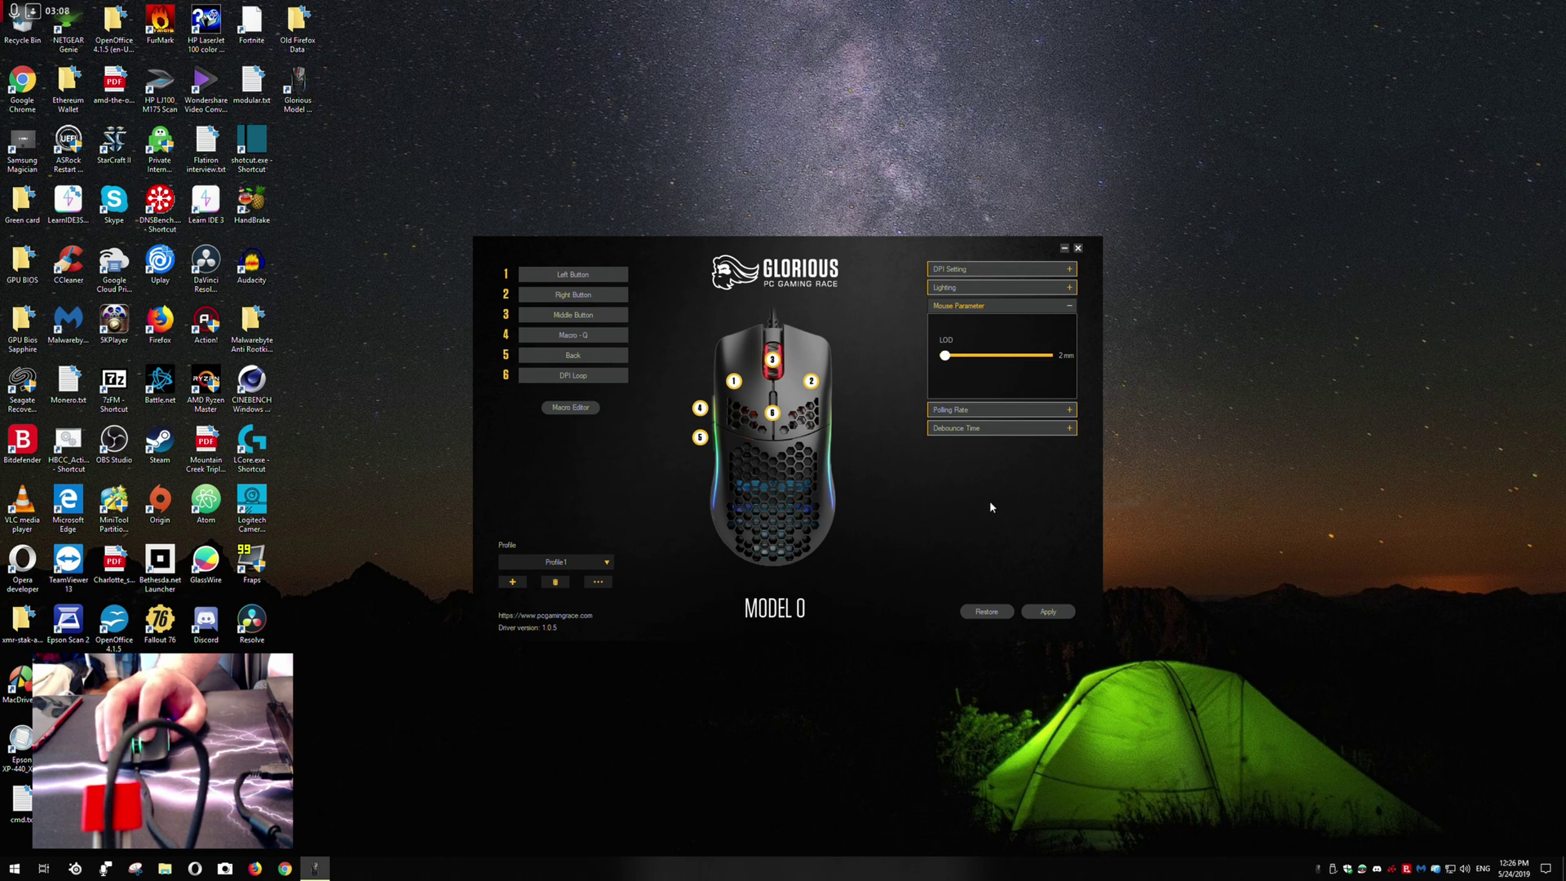
{"action": "left_click_drag", "start_coordinate": [944, 355], "coordinate": [1010, 360]}
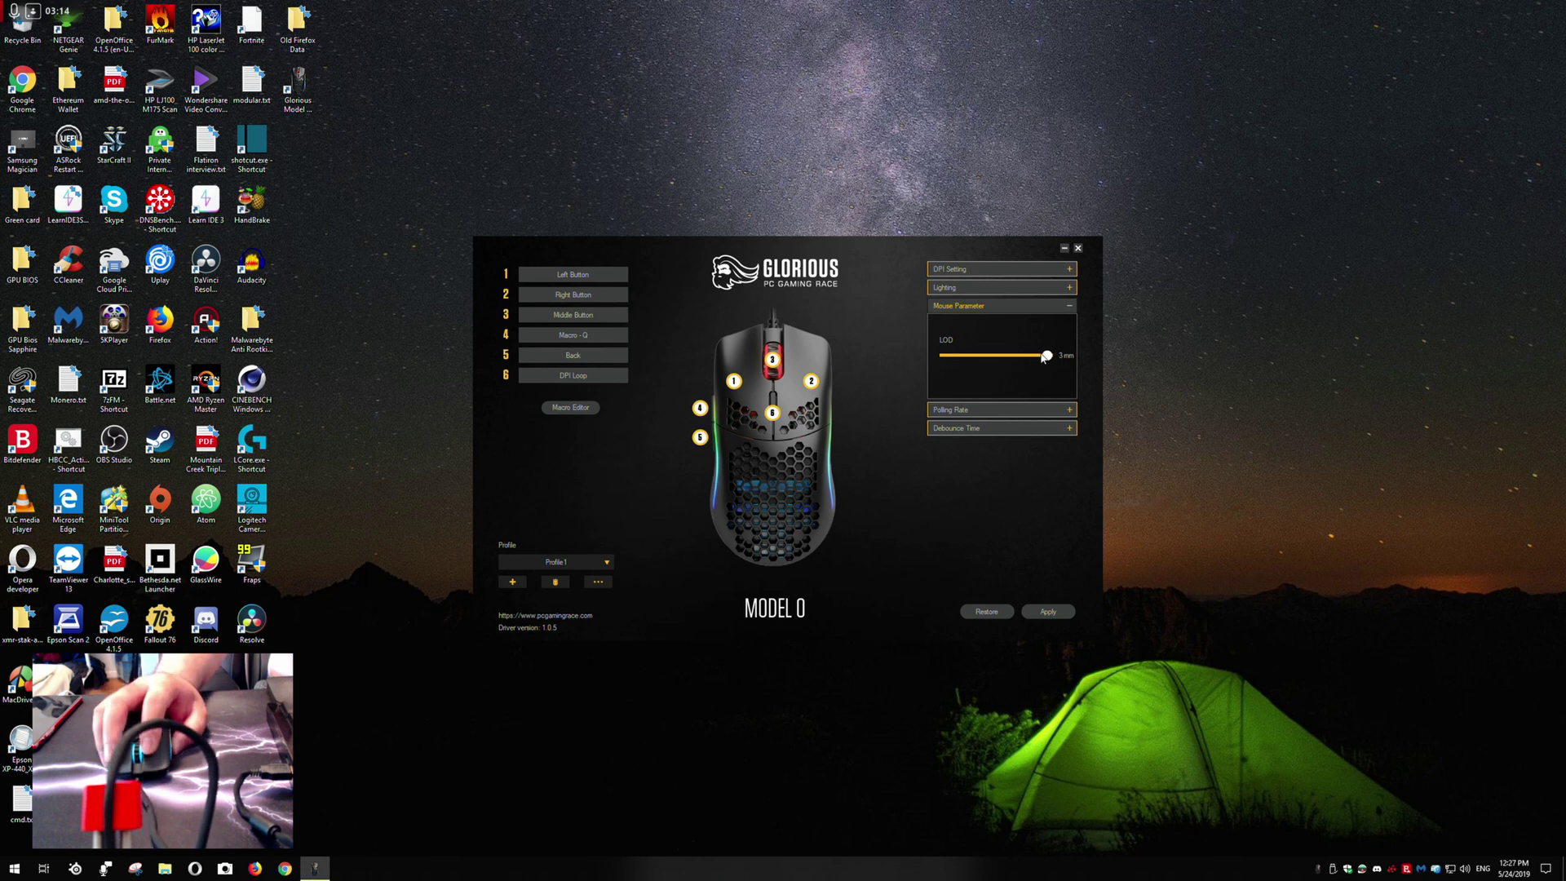
{"action": "left_click_drag", "start_coordinate": [1048, 355], "coordinate": [944, 356]}
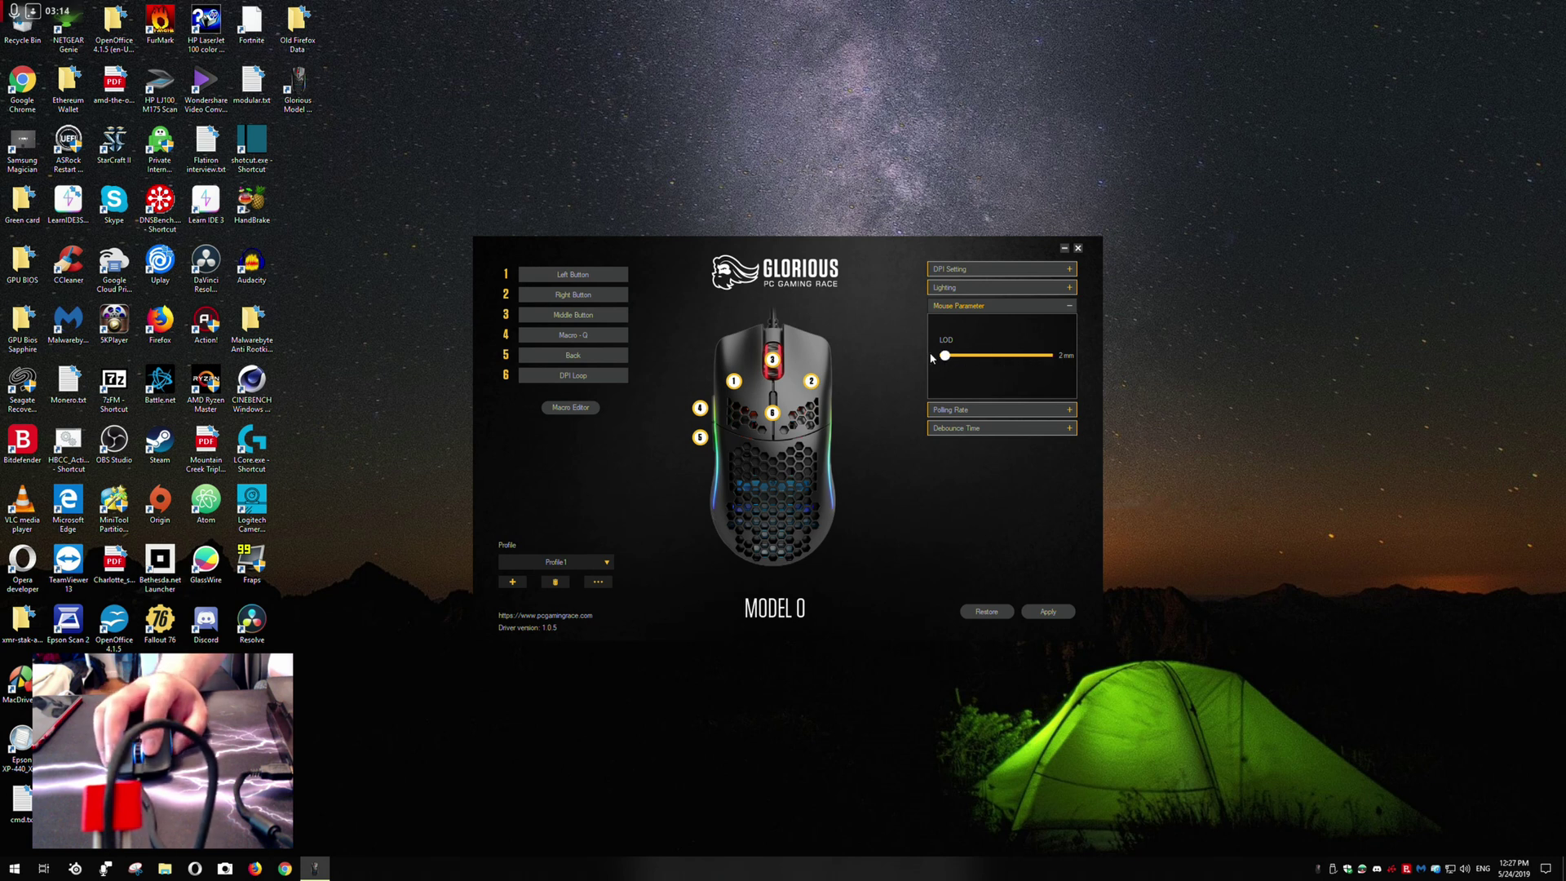
Search Chrome for 'glorious model O LOD'.
{"action": "left_click", "coordinate": [285, 869]}
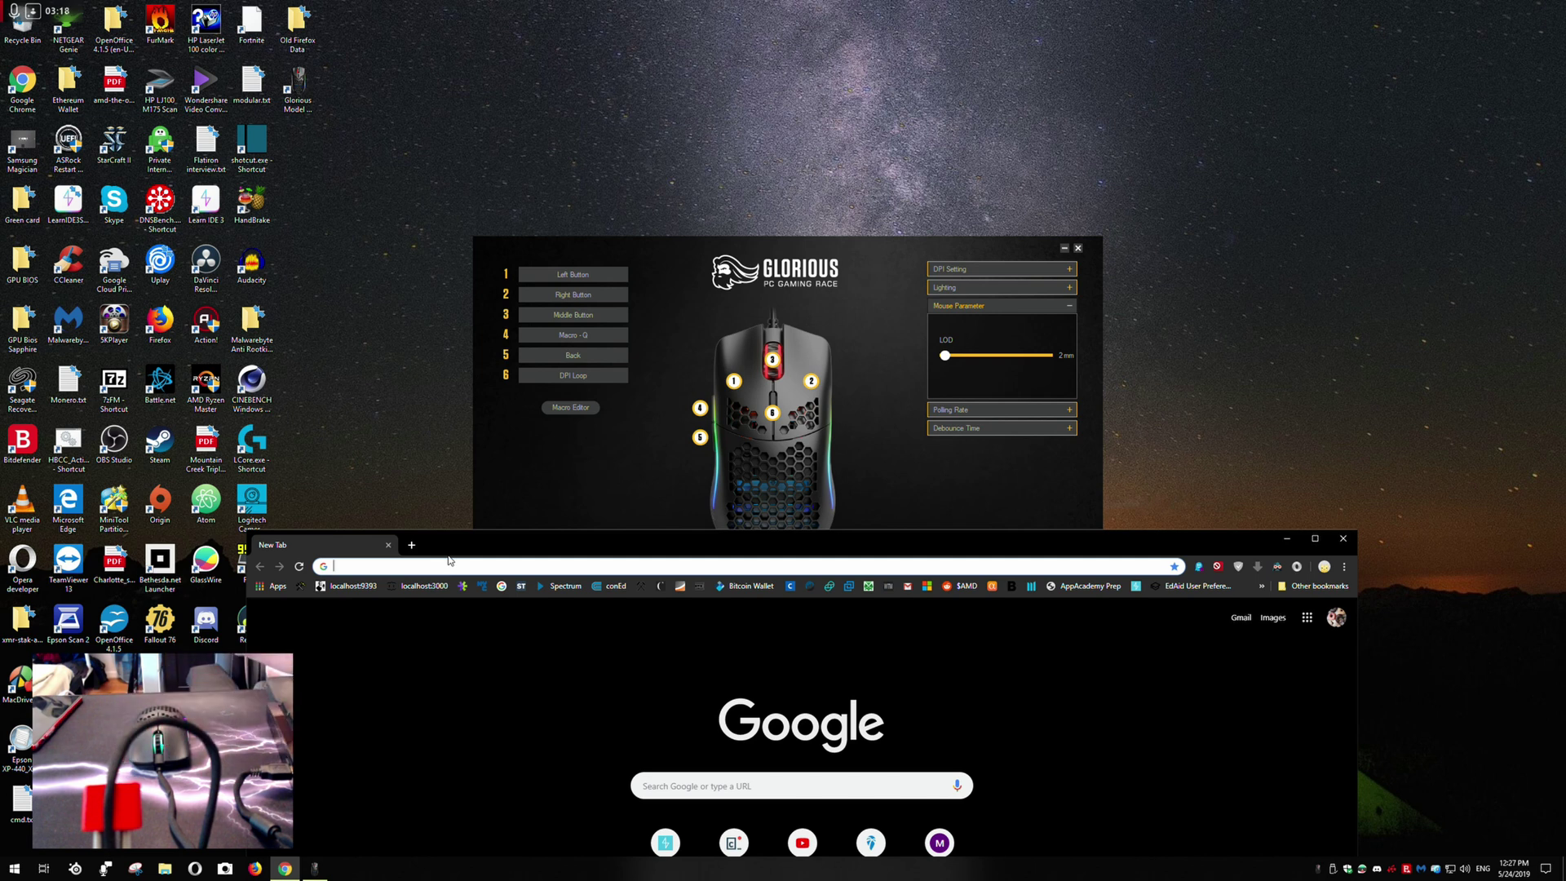
{"action": "type", "text": "glorious m"}
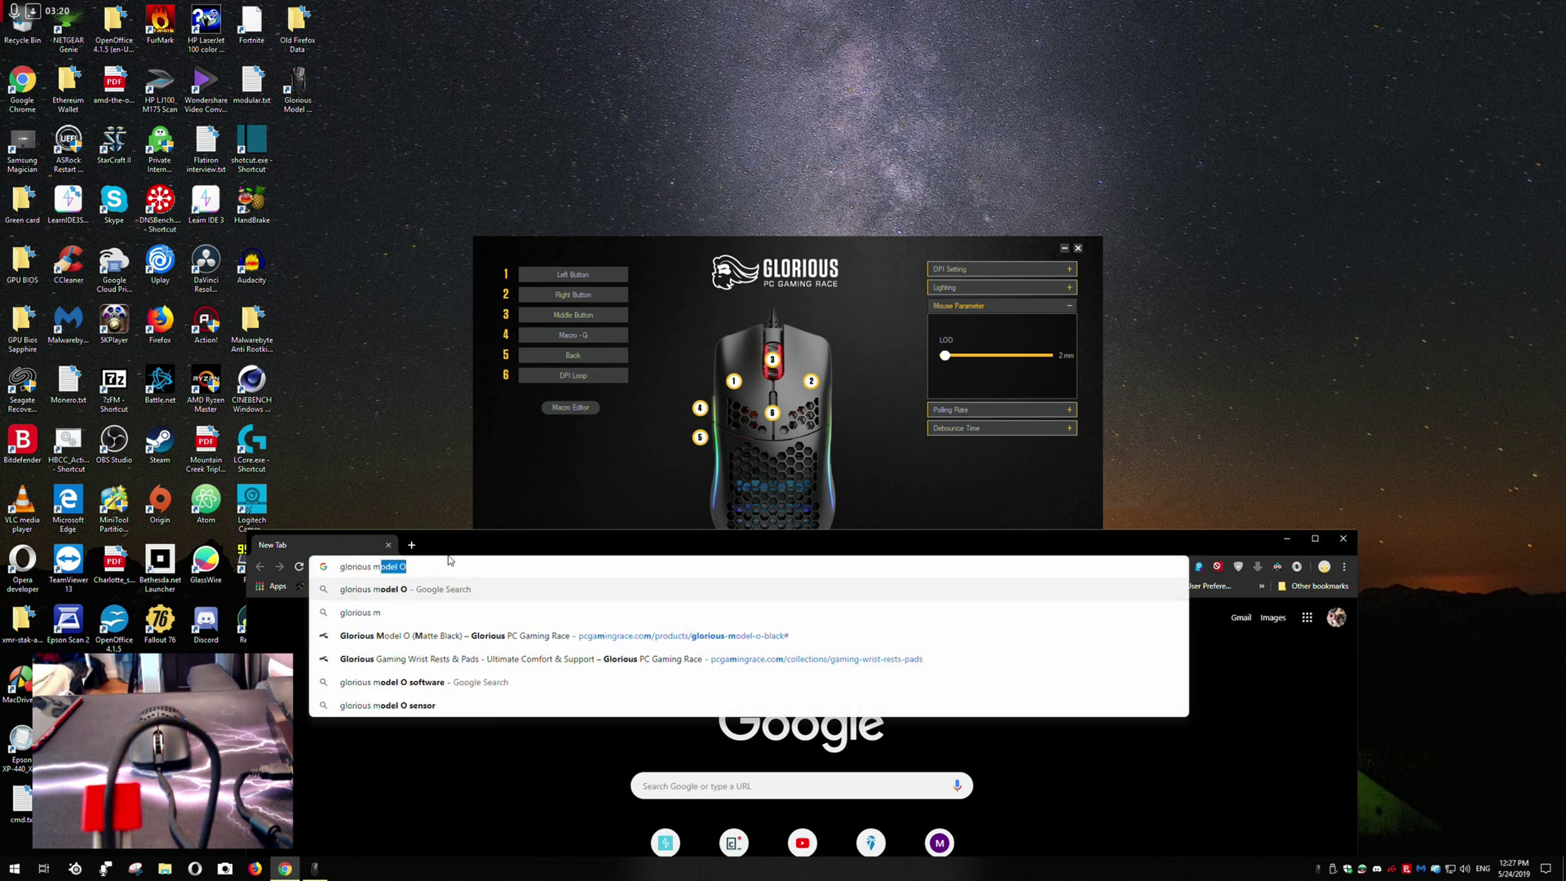
{"action": "type", "text": "odel O "}
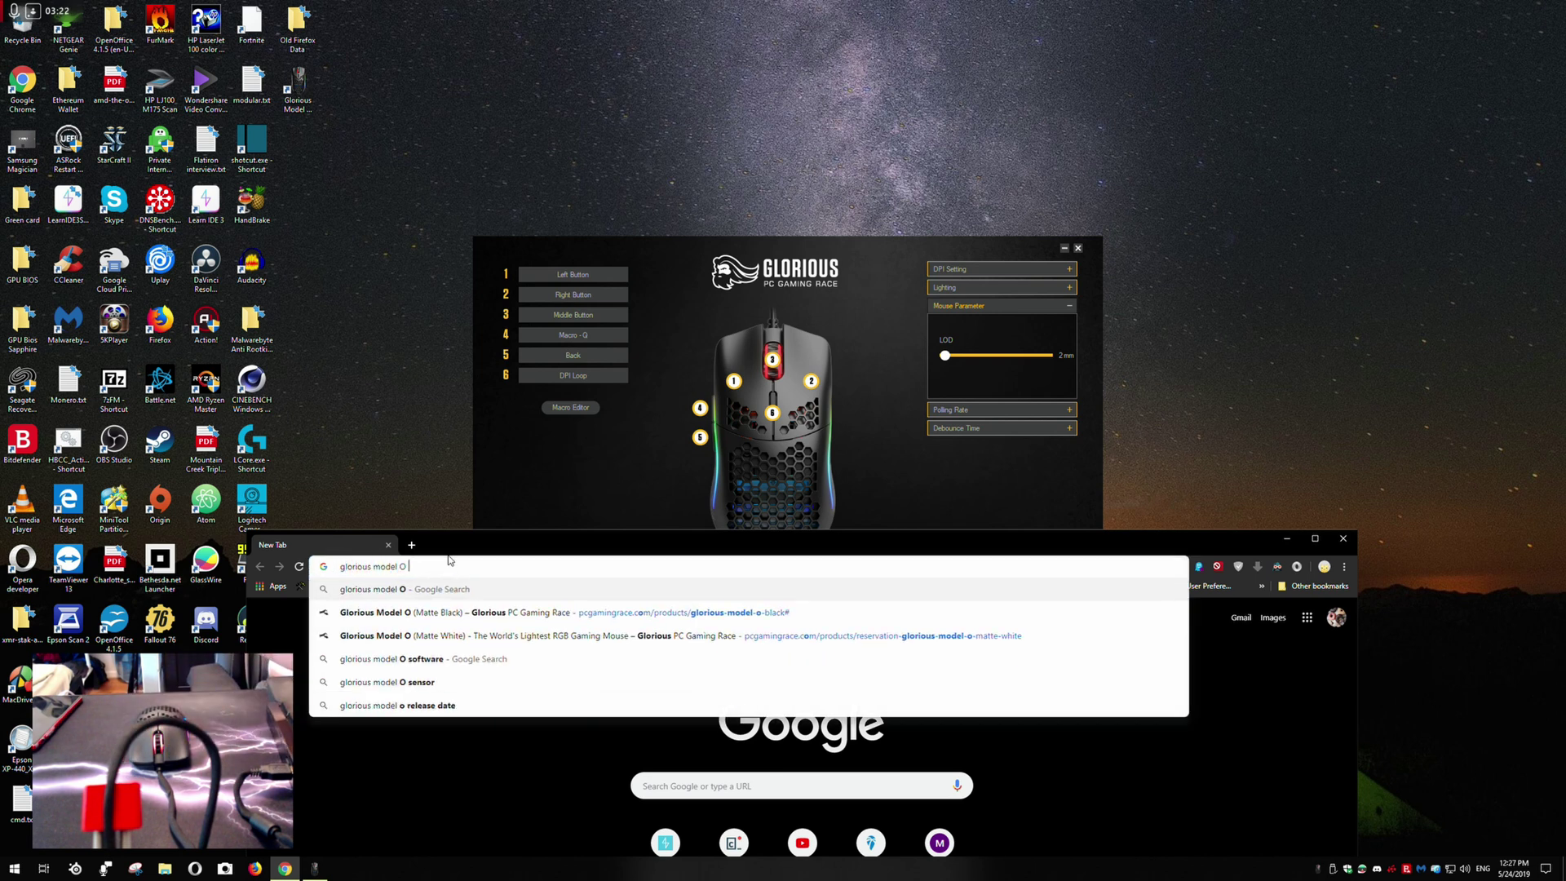
{"action": "type", "text": "LOD"}
{"action": "key", "text": "Return"}
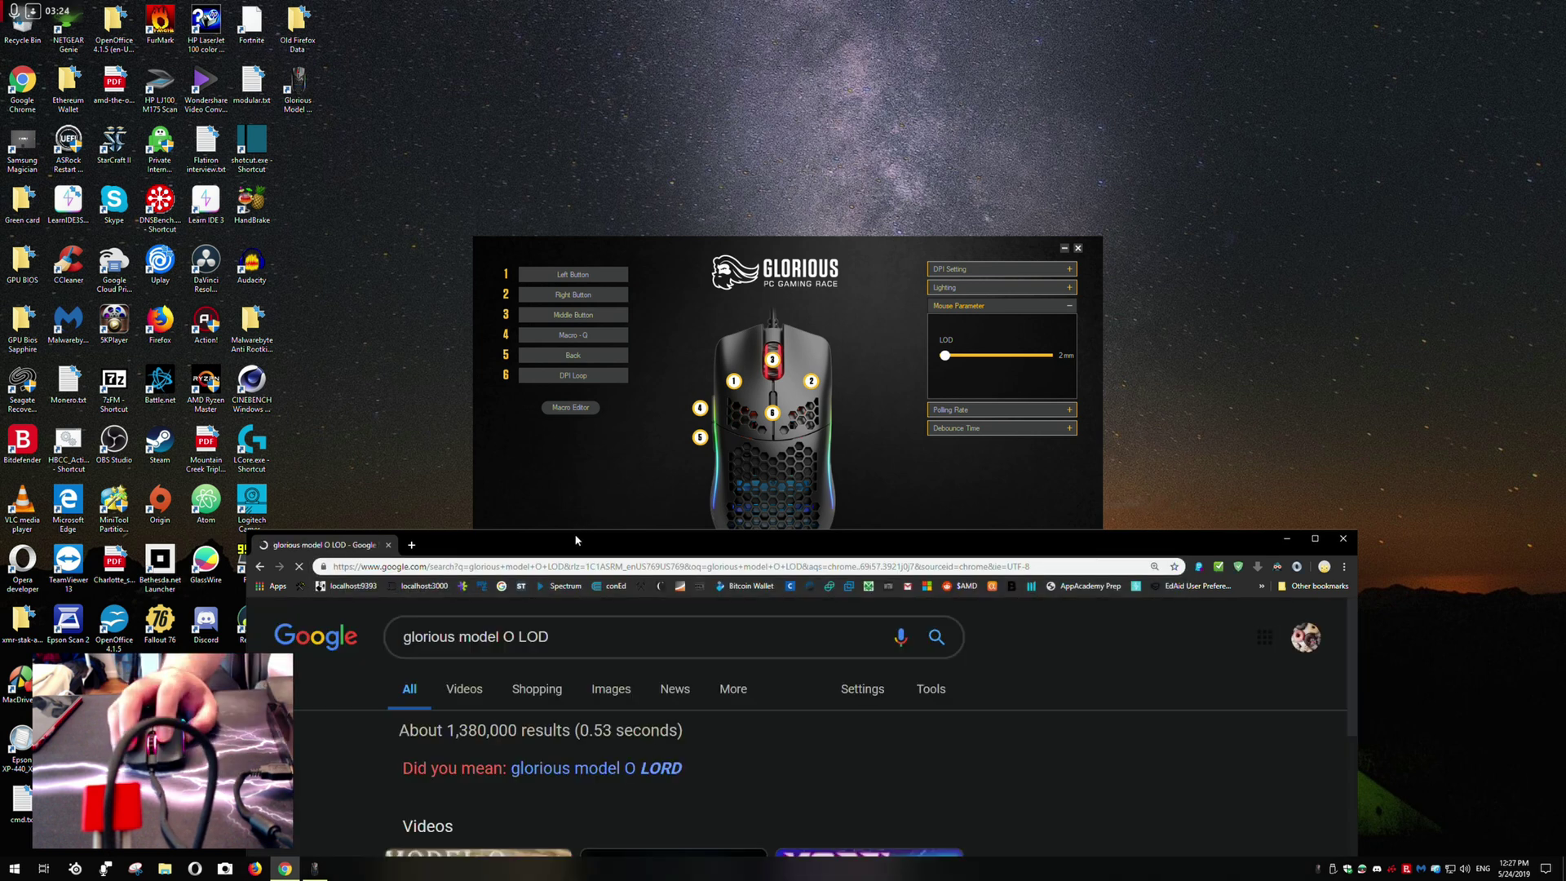
{"action": "left_click_drag", "start_coordinate": [576, 540], "coordinate": [544, 190]}
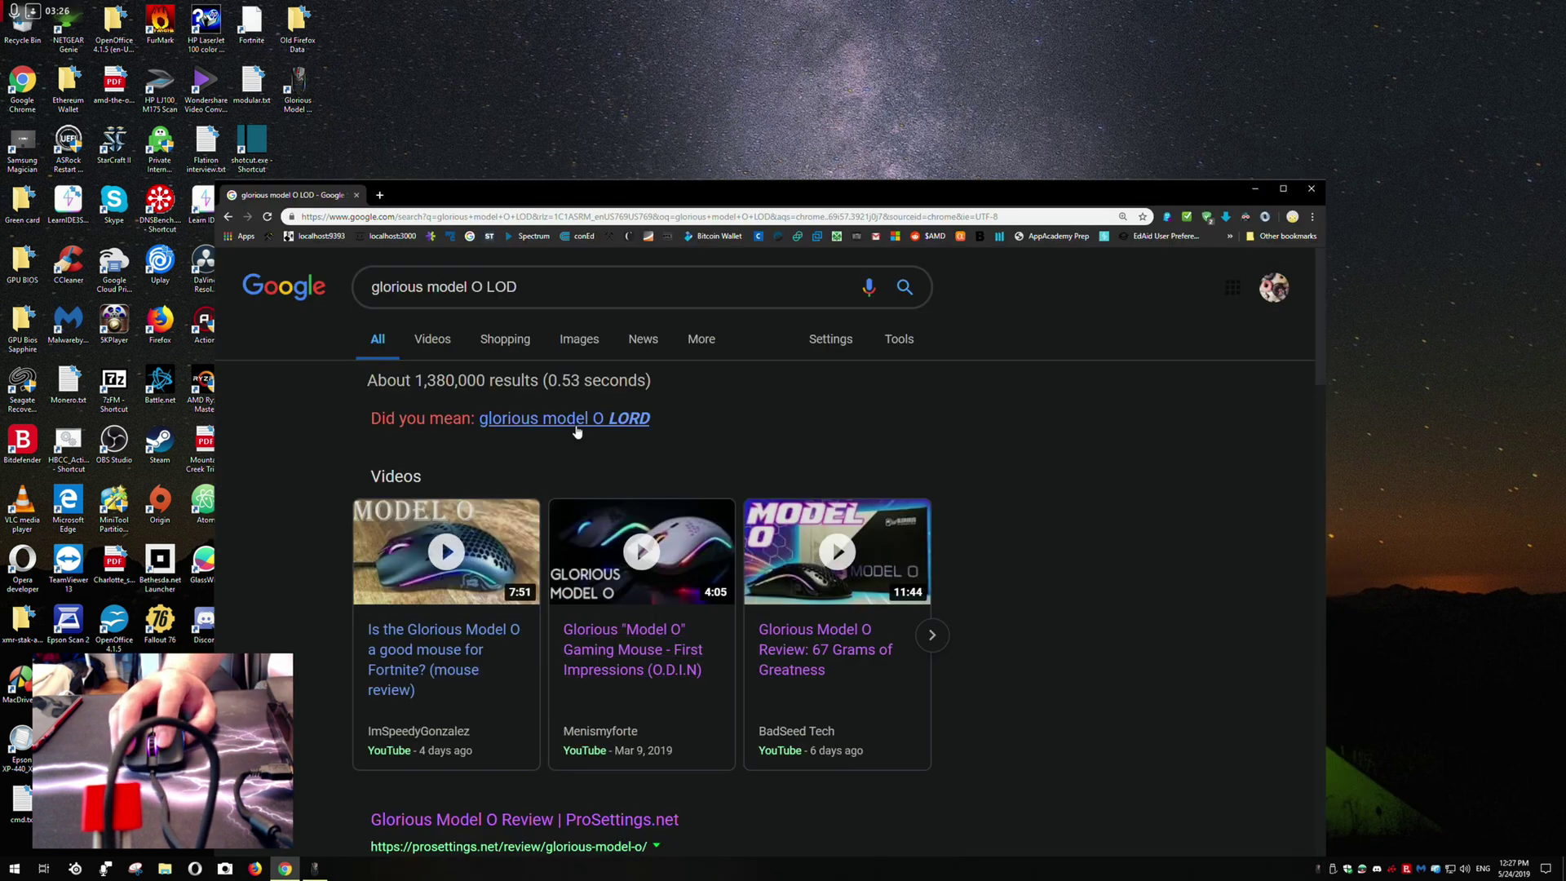
{"action": "scroll", "coordinate": [636, 490], "scroll_direction": "down", "scroll_amount": 4}
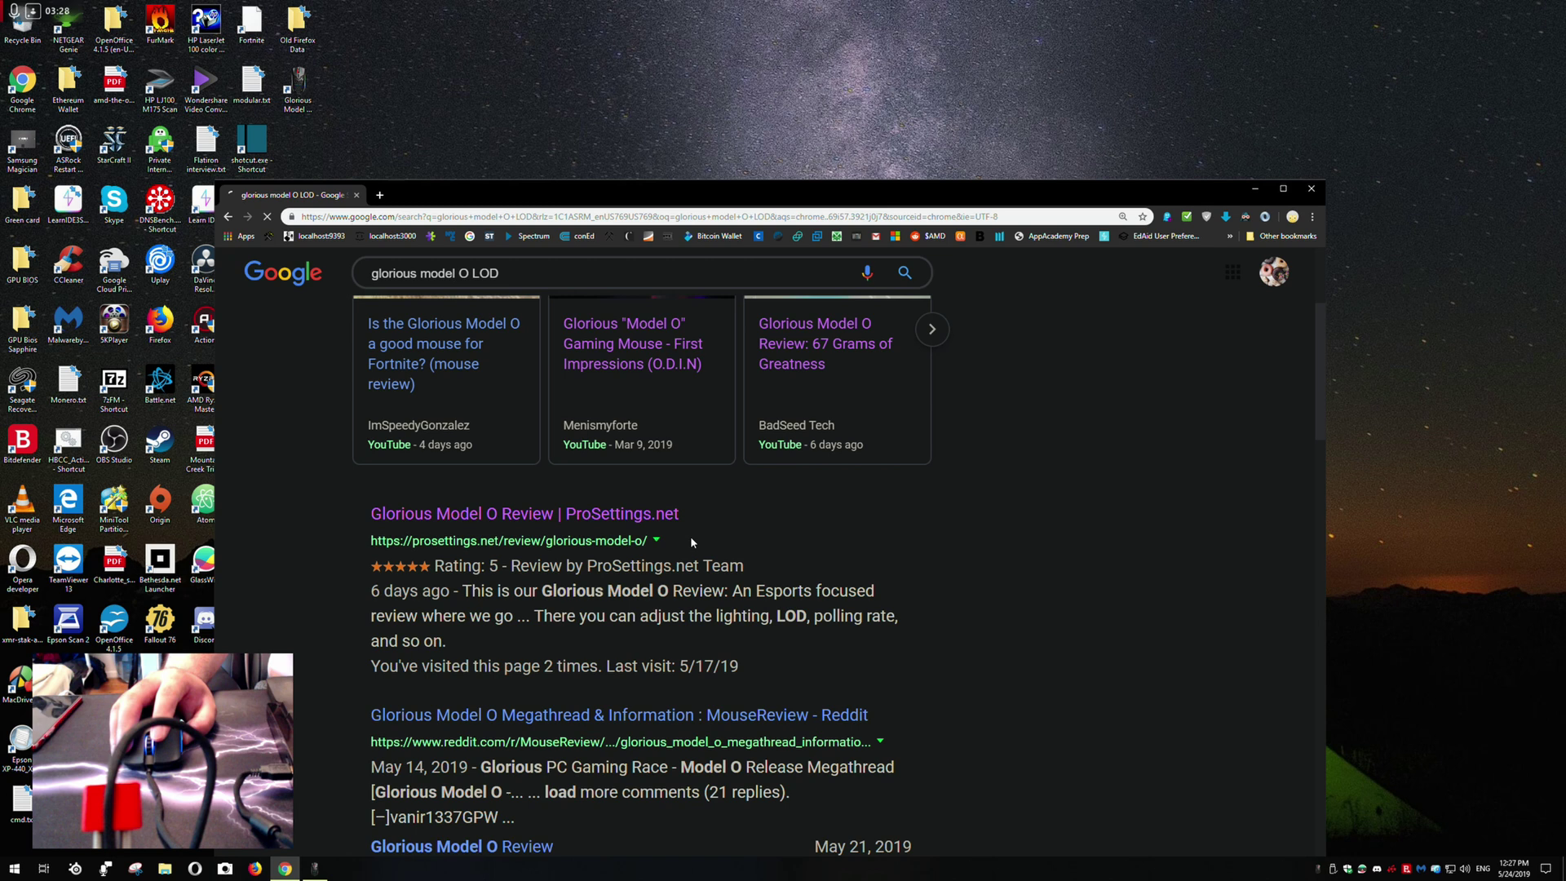
Open the ProSettings Glorious Model O review and find 'LOD' in the page.
{"action": "left_click", "coordinate": [652, 514]}
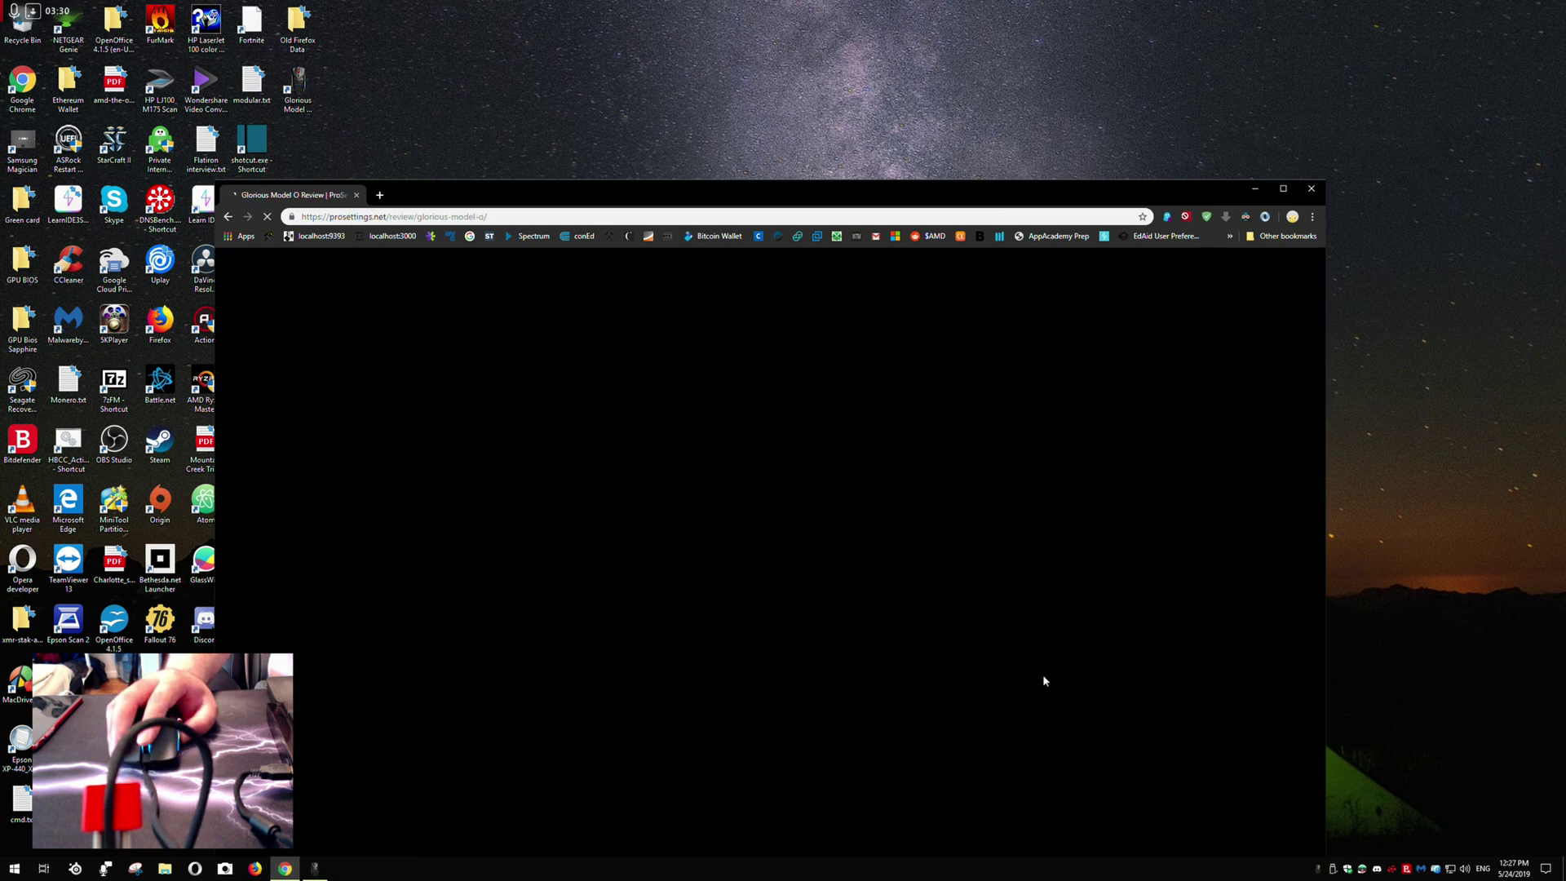
{"action": "scroll", "coordinate": [1041, 673], "scroll_direction": "down", "scroll_amount": 2}
{"action": "scroll", "coordinate": [927, 625], "scroll_direction": "up", "scroll_amount": 3}
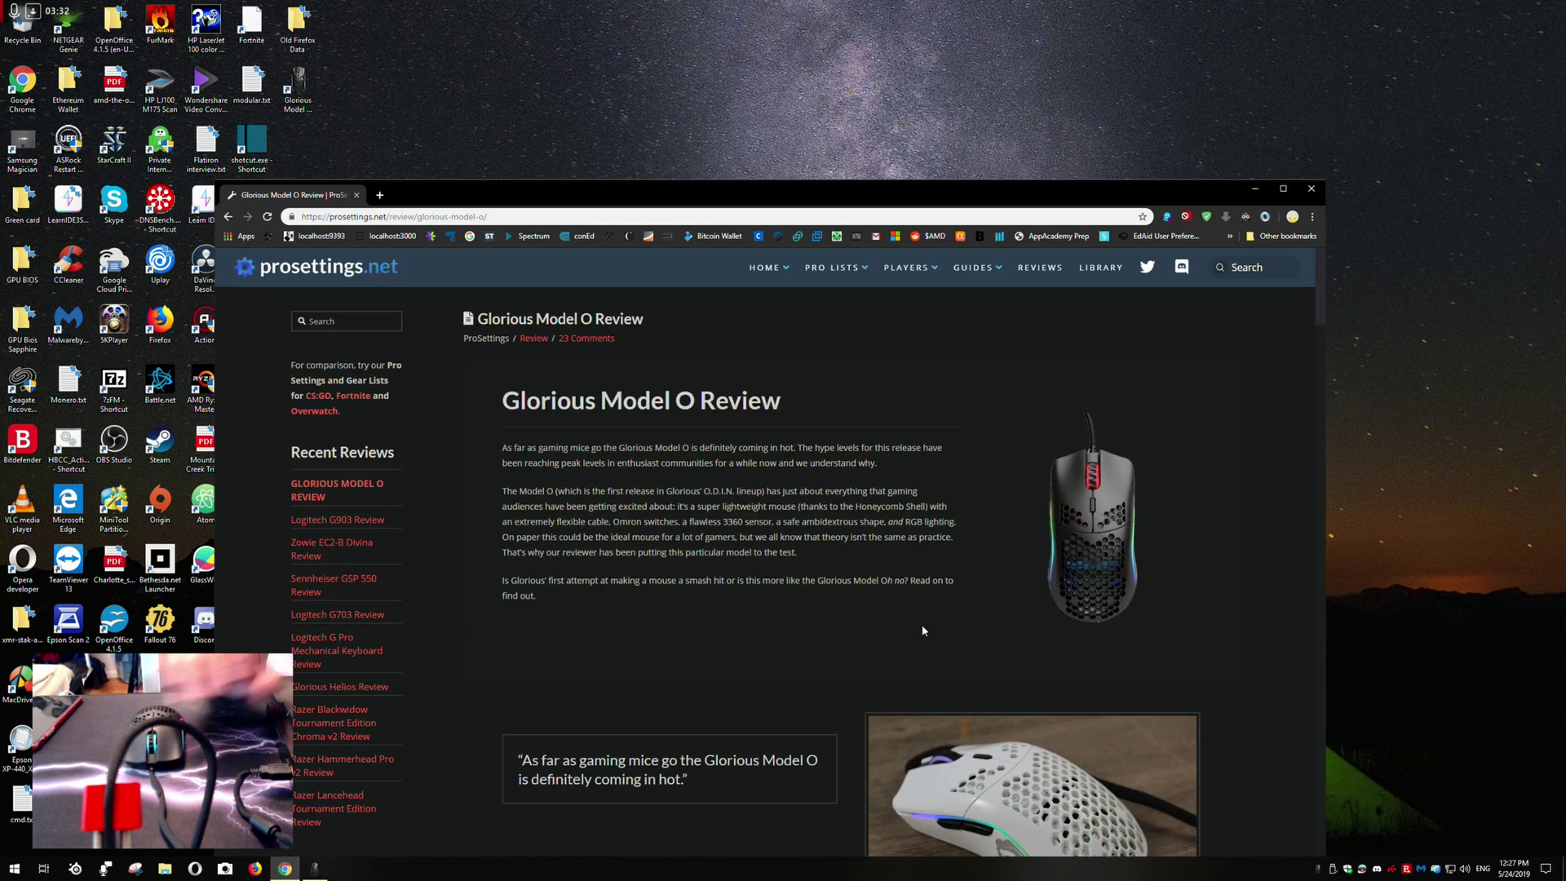
{"action": "key", "text": "ctrl+f"}
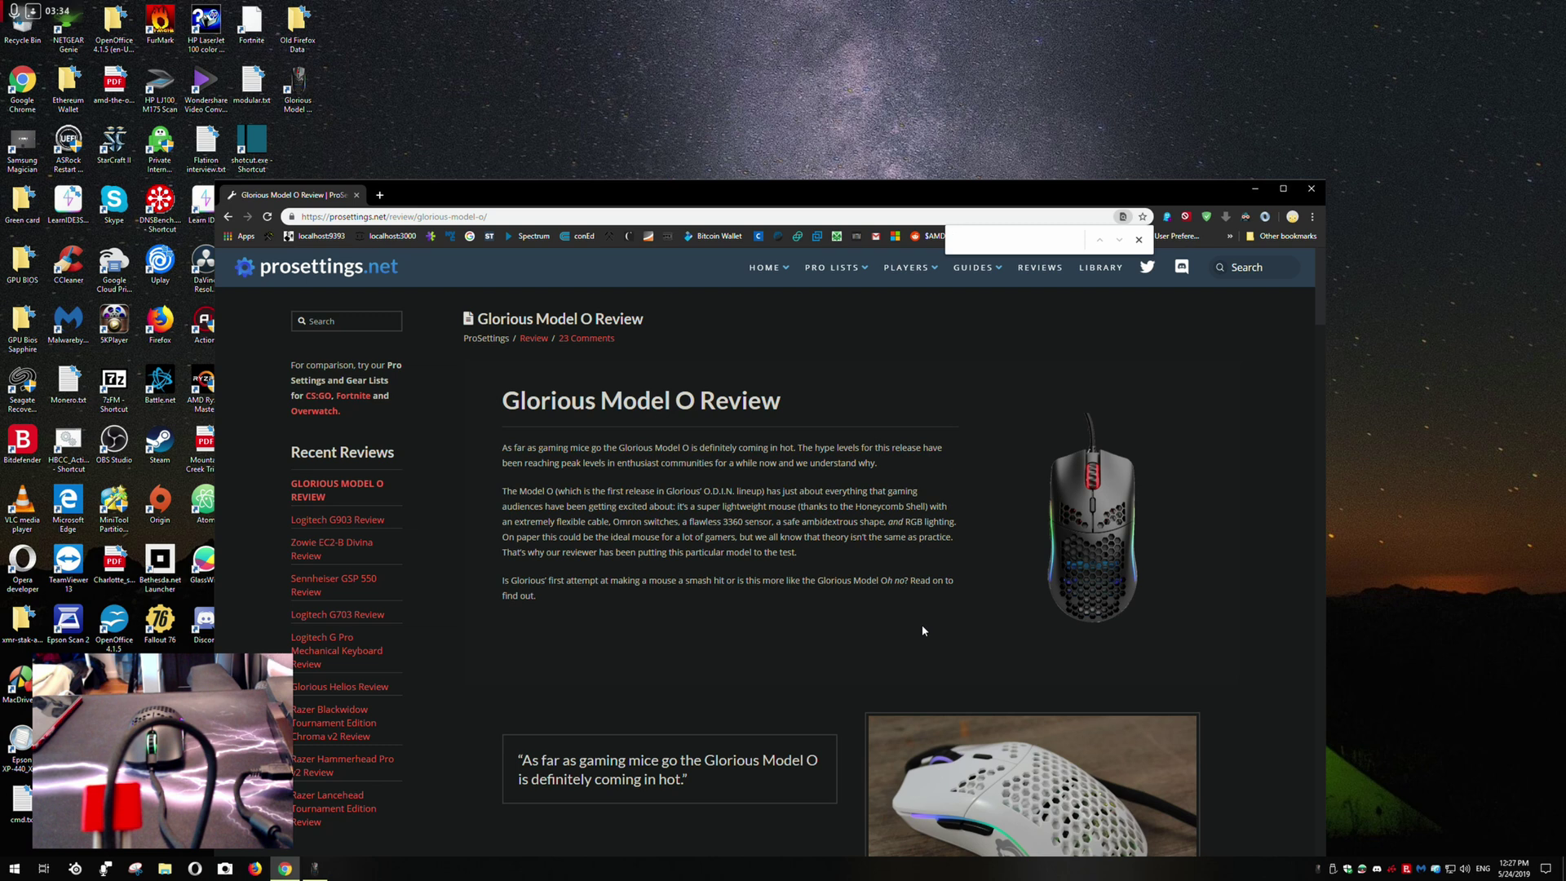
{"action": "type", "text": "LOD"}
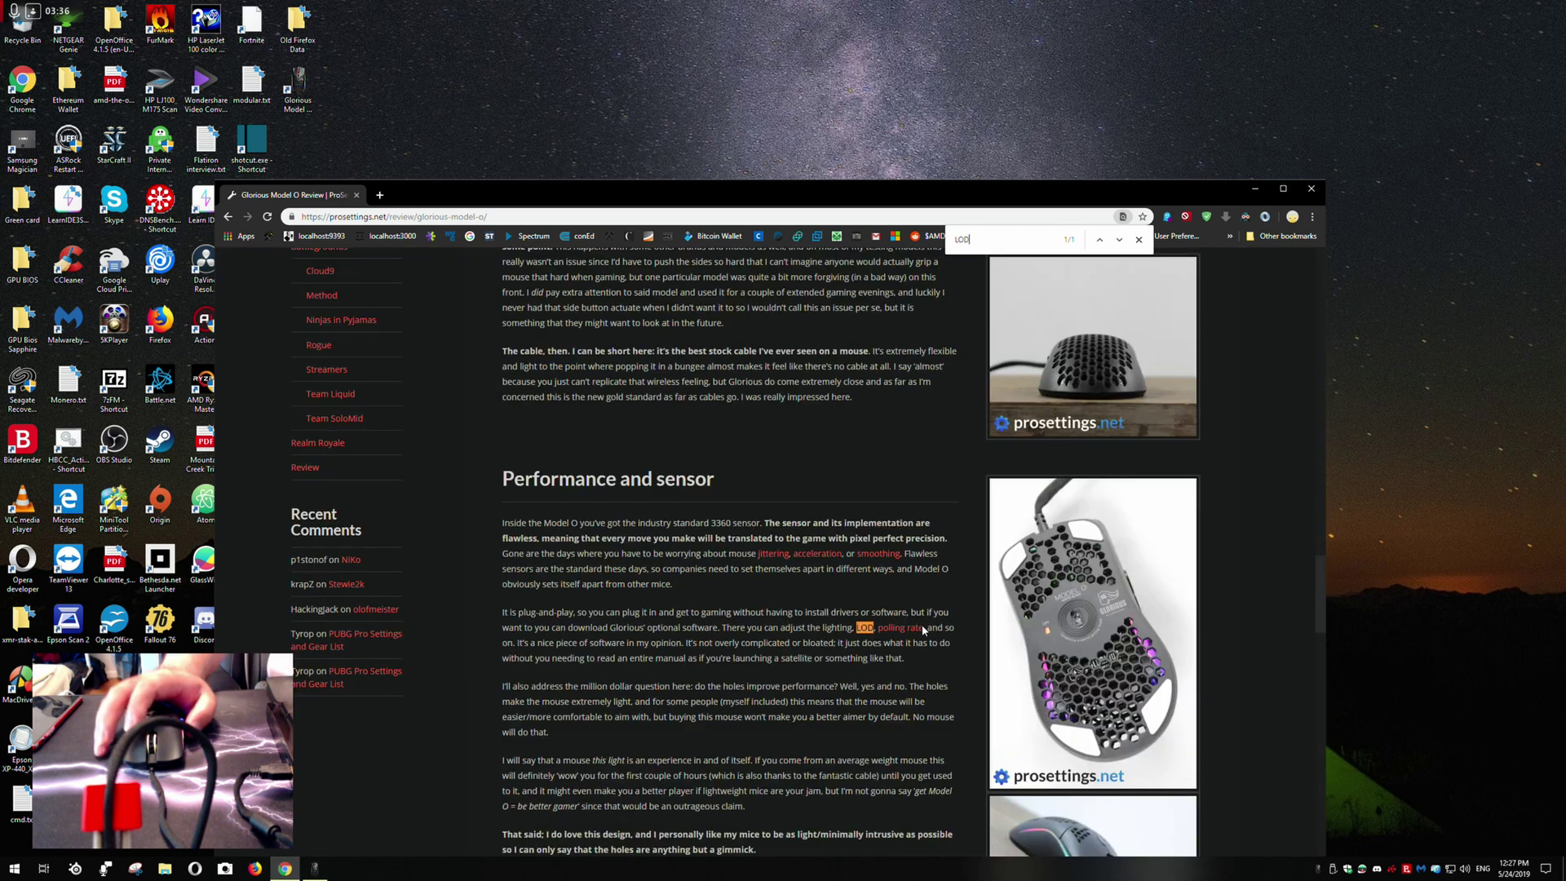
Search 'what is LOD on mouse' in a new tab, then return to the Glorious software.
{"action": "left_click", "coordinate": [380, 195]}
{"action": "type", "text": "what is L"}
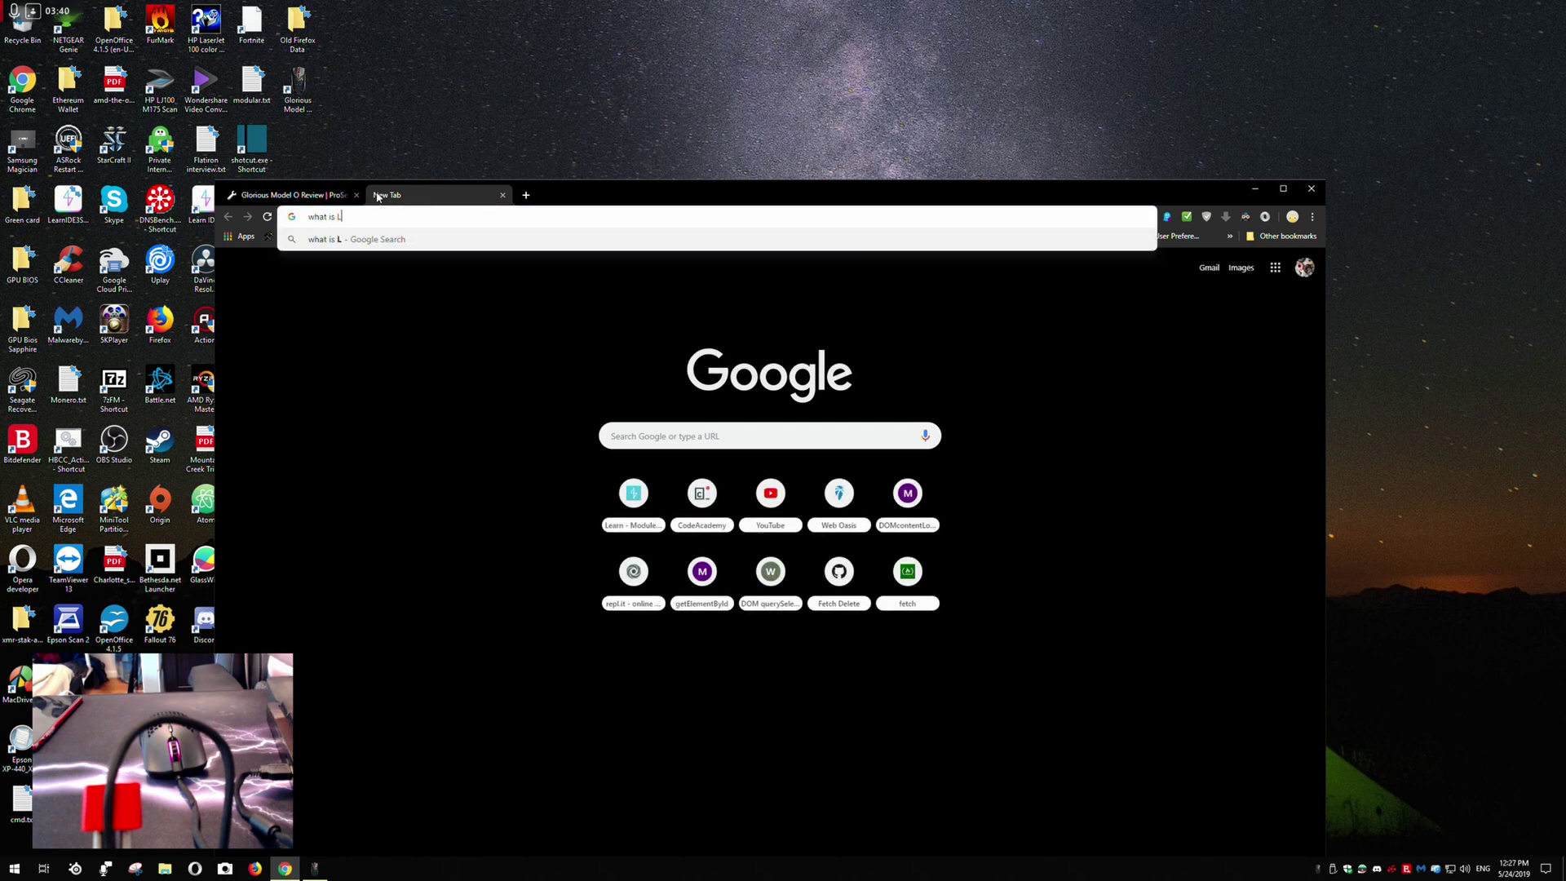
{"action": "type", "text": "OD on "}
{"action": "type", "text": "mouse"}
{"action": "key", "text": "Return"}
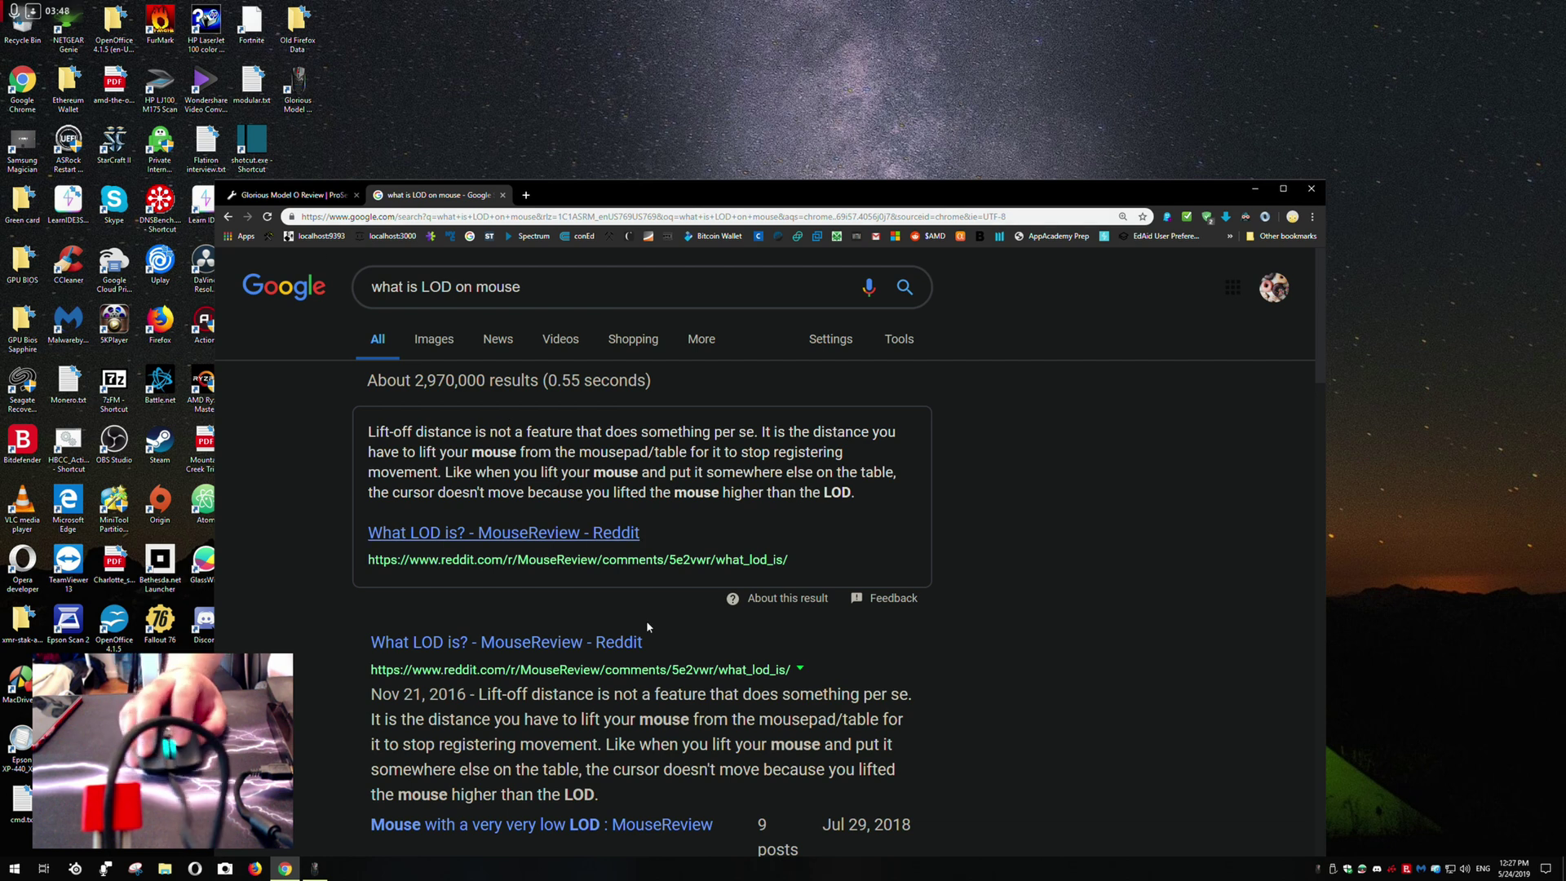
{"action": "left_click", "coordinate": [315, 869]}
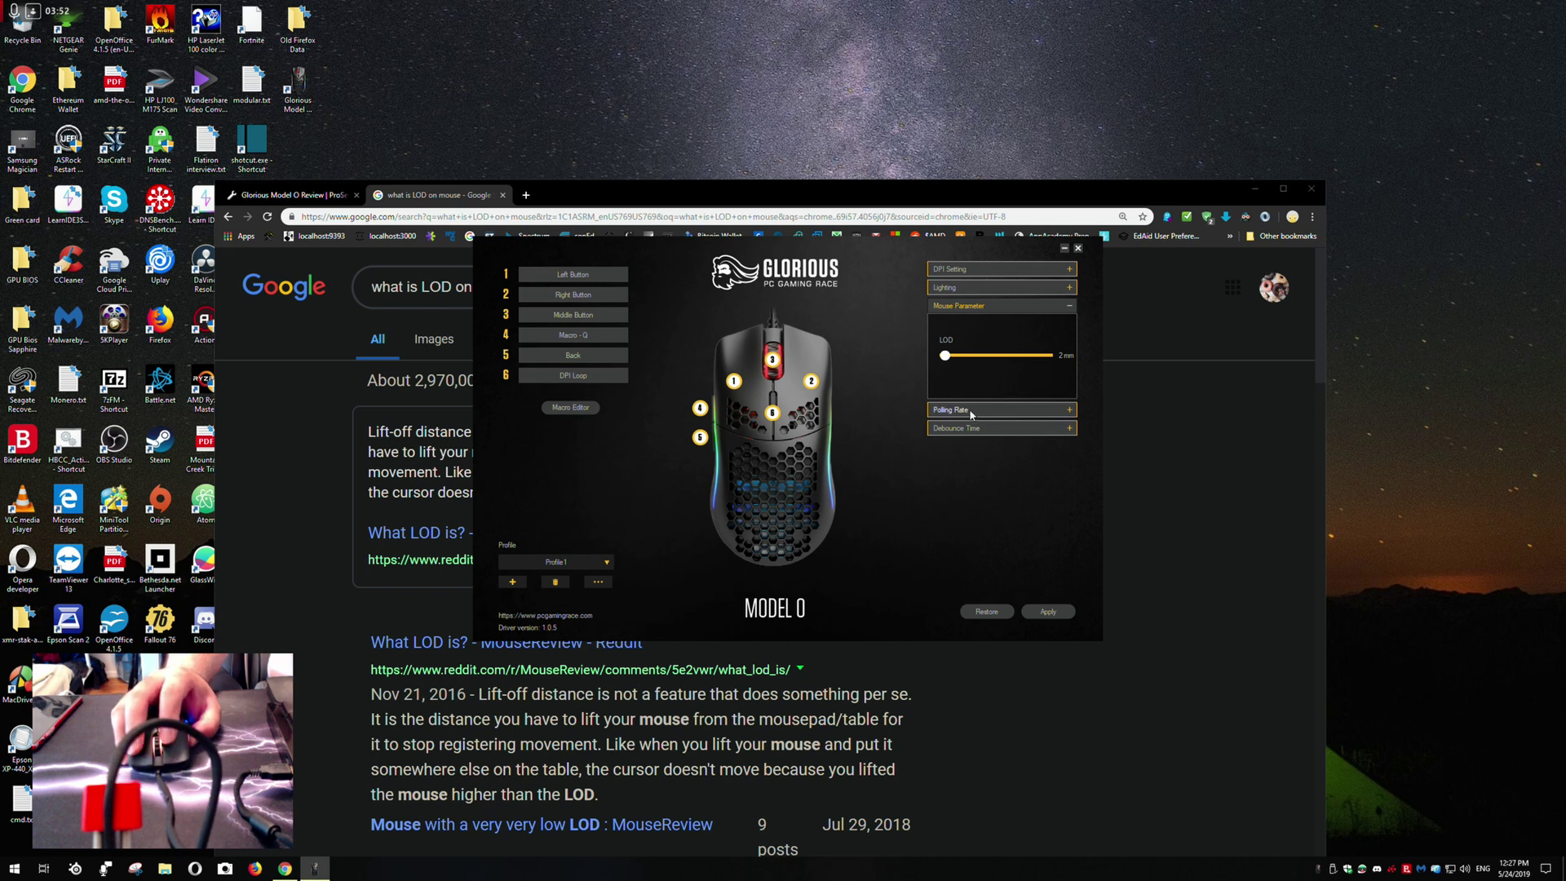
{"action": "left_click_drag", "start_coordinate": [944, 356], "coordinate": [1048, 356]}
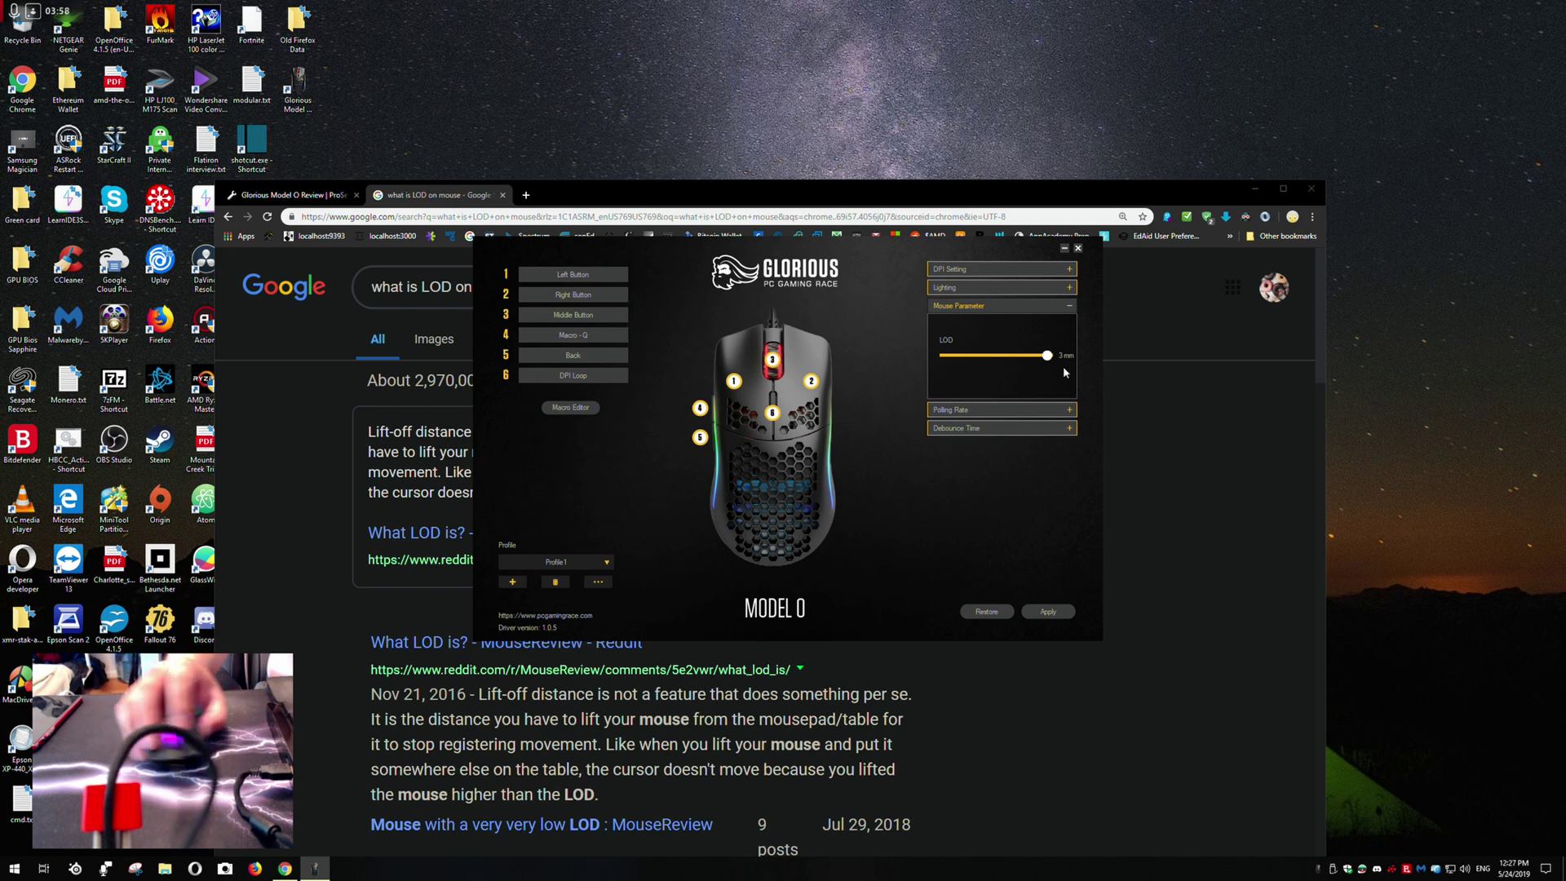
{"action": "left_click_drag", "start_coordinate": [1046, 356], "coordinate": [944, 357]}
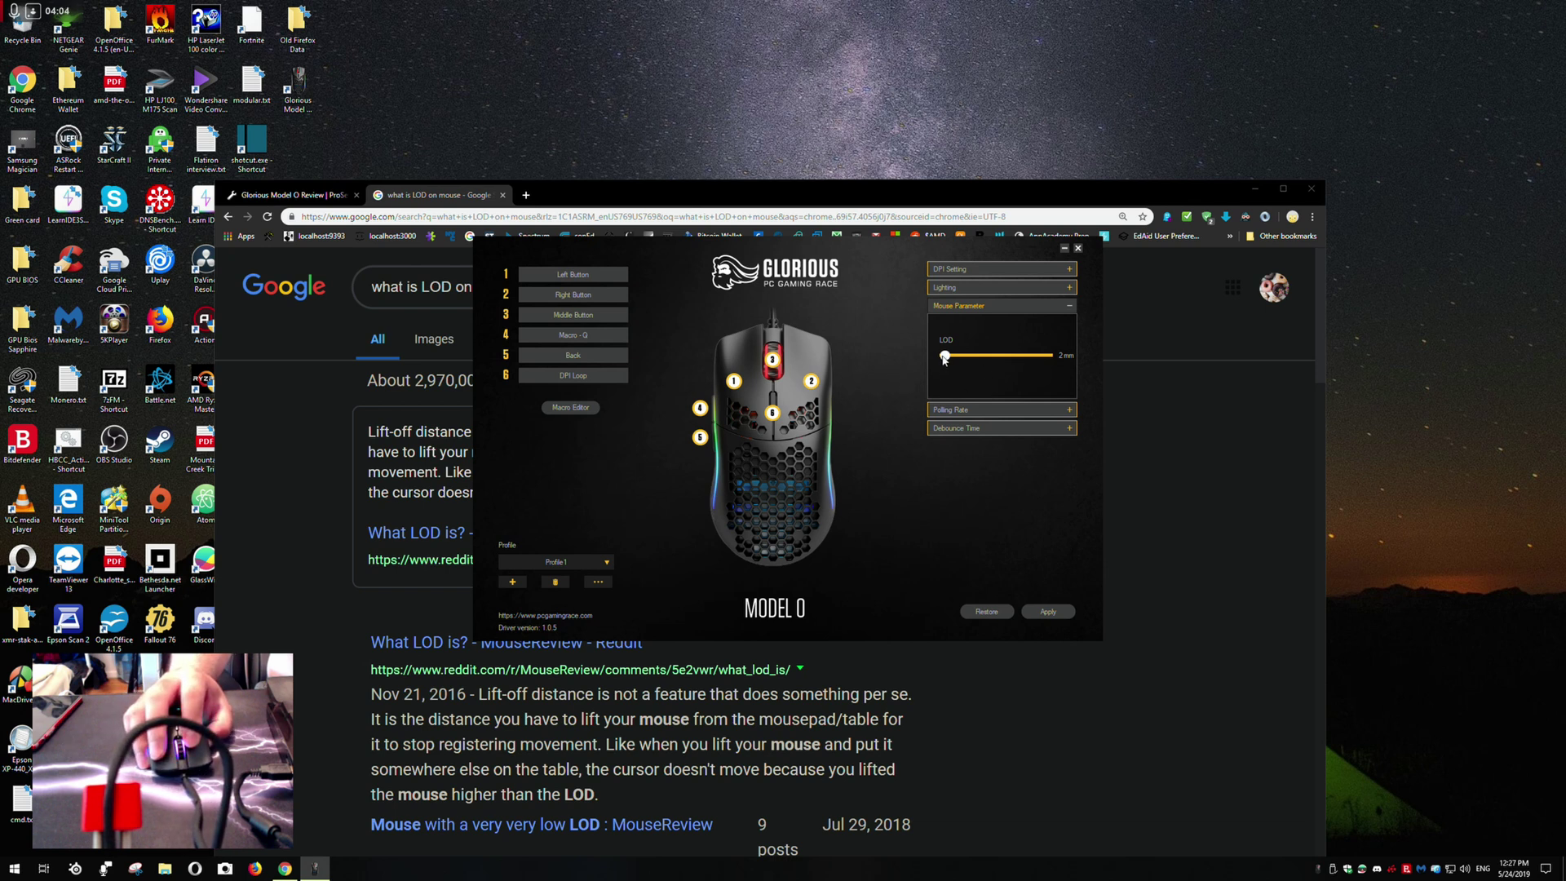
Keep the USB polling rate at 1000Hz and expand the 8 ms debounce time setting.
{"action": "left_click", "coordinate": [974, 411]}
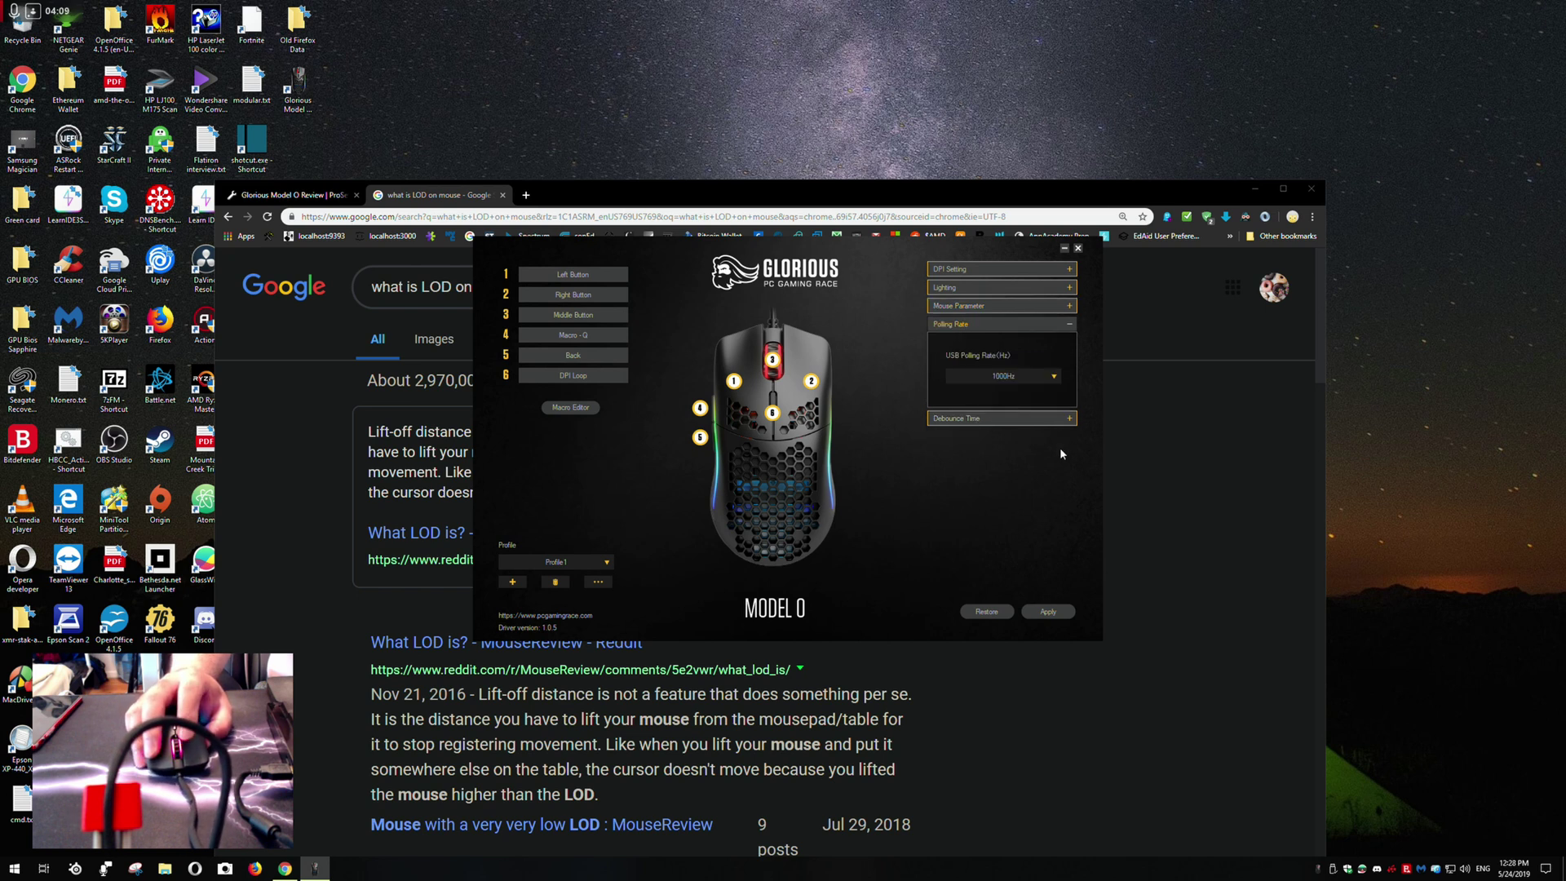
{"action": "left_click", "coordinate": [1047, 375]}
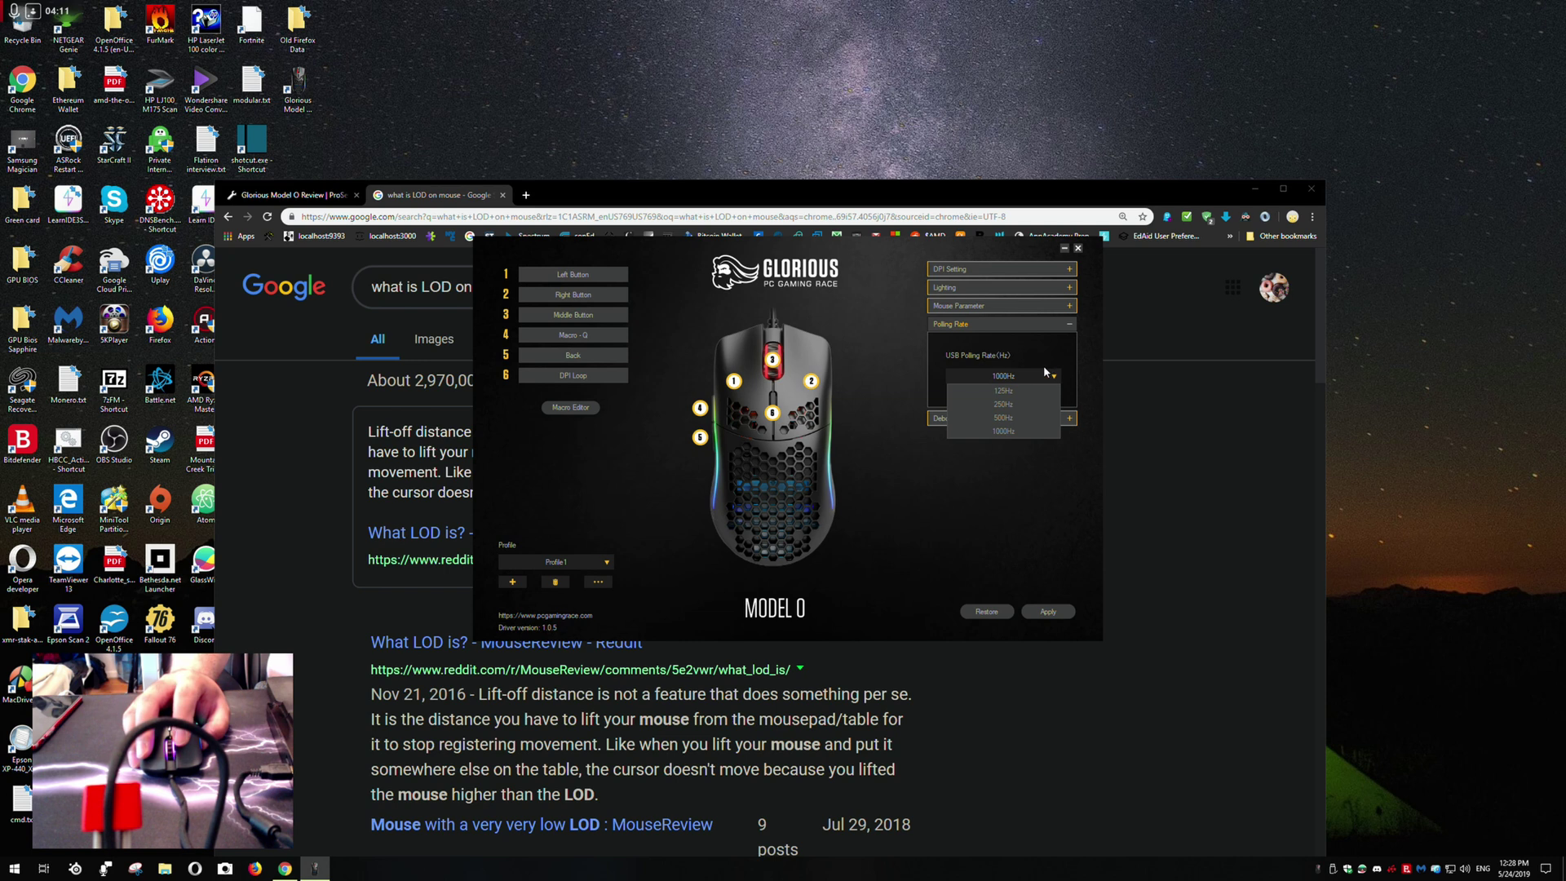
{"action": "left_click", "coordinate": [1103, 407]}
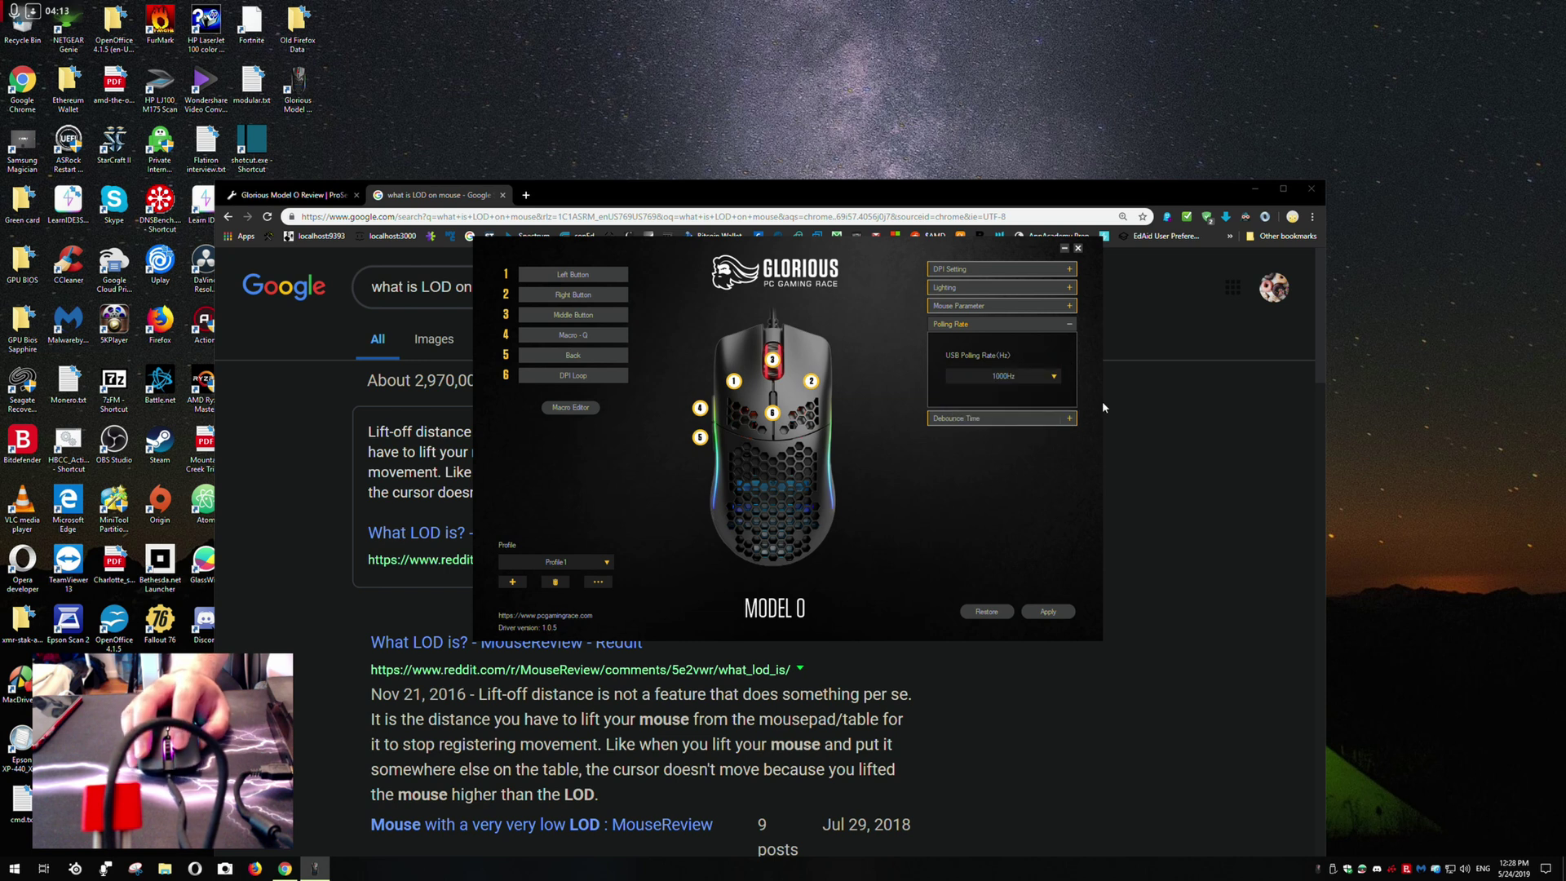
{"action": "left_click", "coordinate": [1051, 419]}
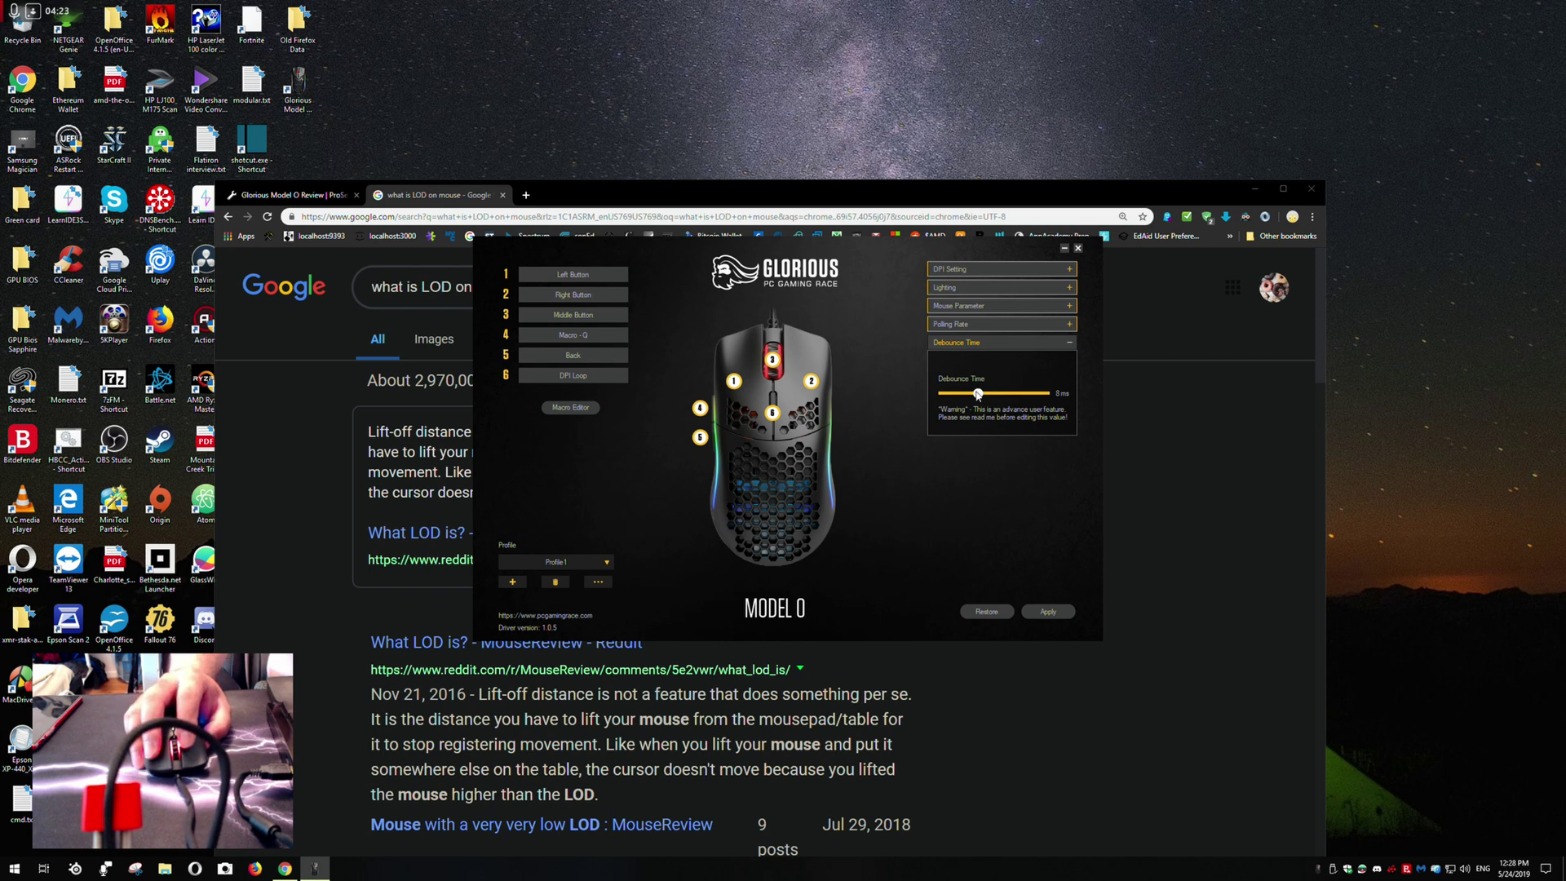
Lower the debounce time to 6 ms and apply all settings to the mouse.
{"action": "mouse_move", "coordinate": [973, 394]}
{"action": "left_mouse_down"}
{"action": "mouse_move", "coordinate": [954, 395]}
{"action": "mouse_move", "coordinate": [978, 396]}
{"action": "left_mouse_up"}
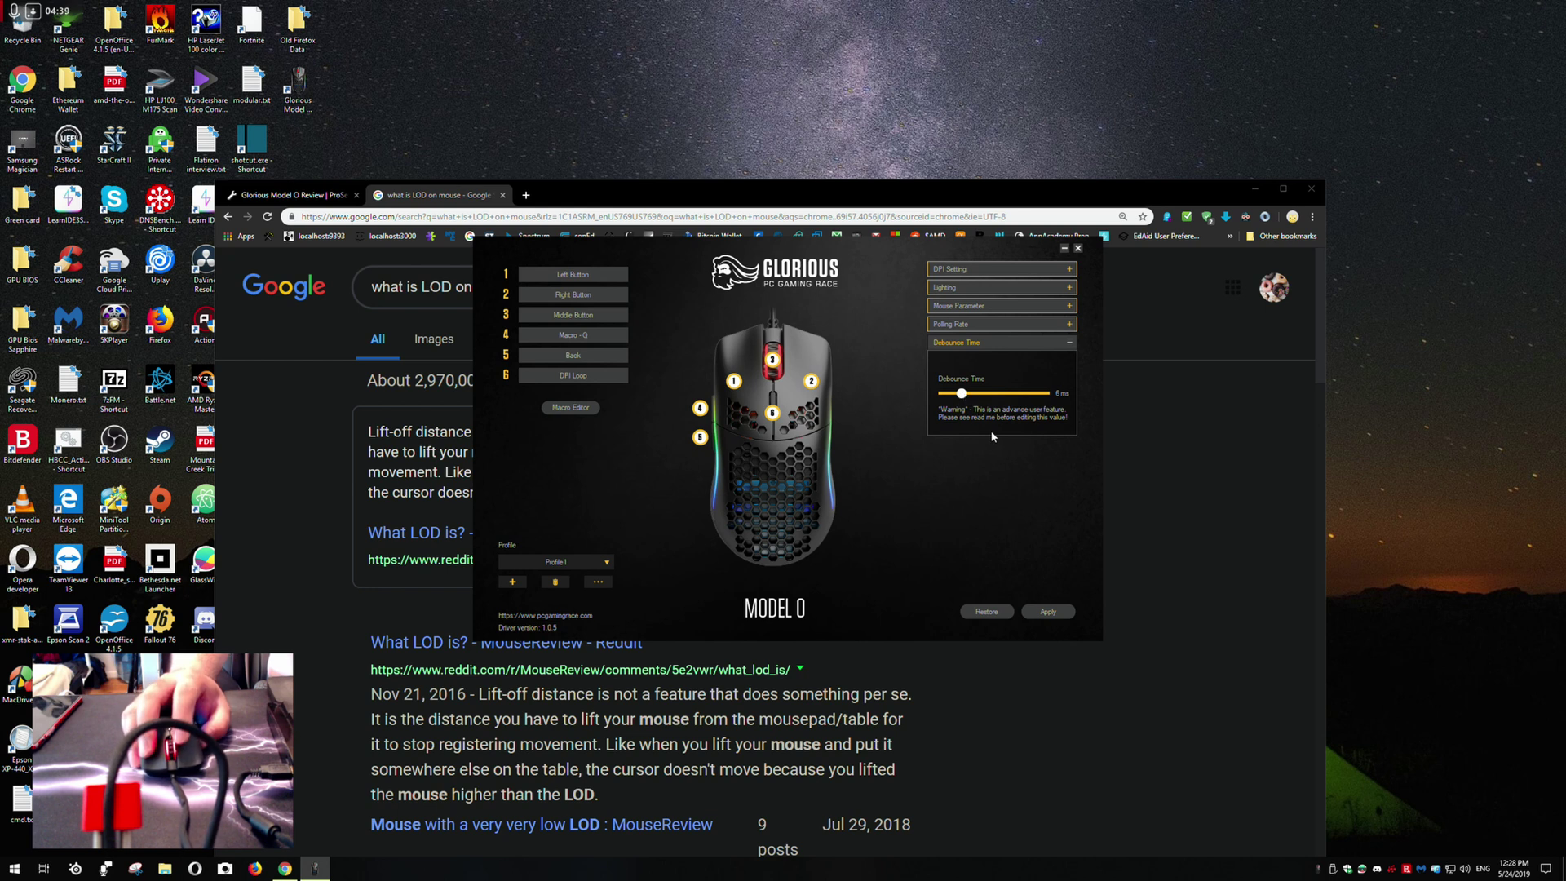
{"action": "mouse_move", "coordinate": [969, 397]}
{"action": "left_mouse_down"}
{"action": "mouse_move", "coordinate": [995, 397]}
{"action": "mouse_move", "coordinate": [979, 399]}
{"action": "left_mouse_up"}
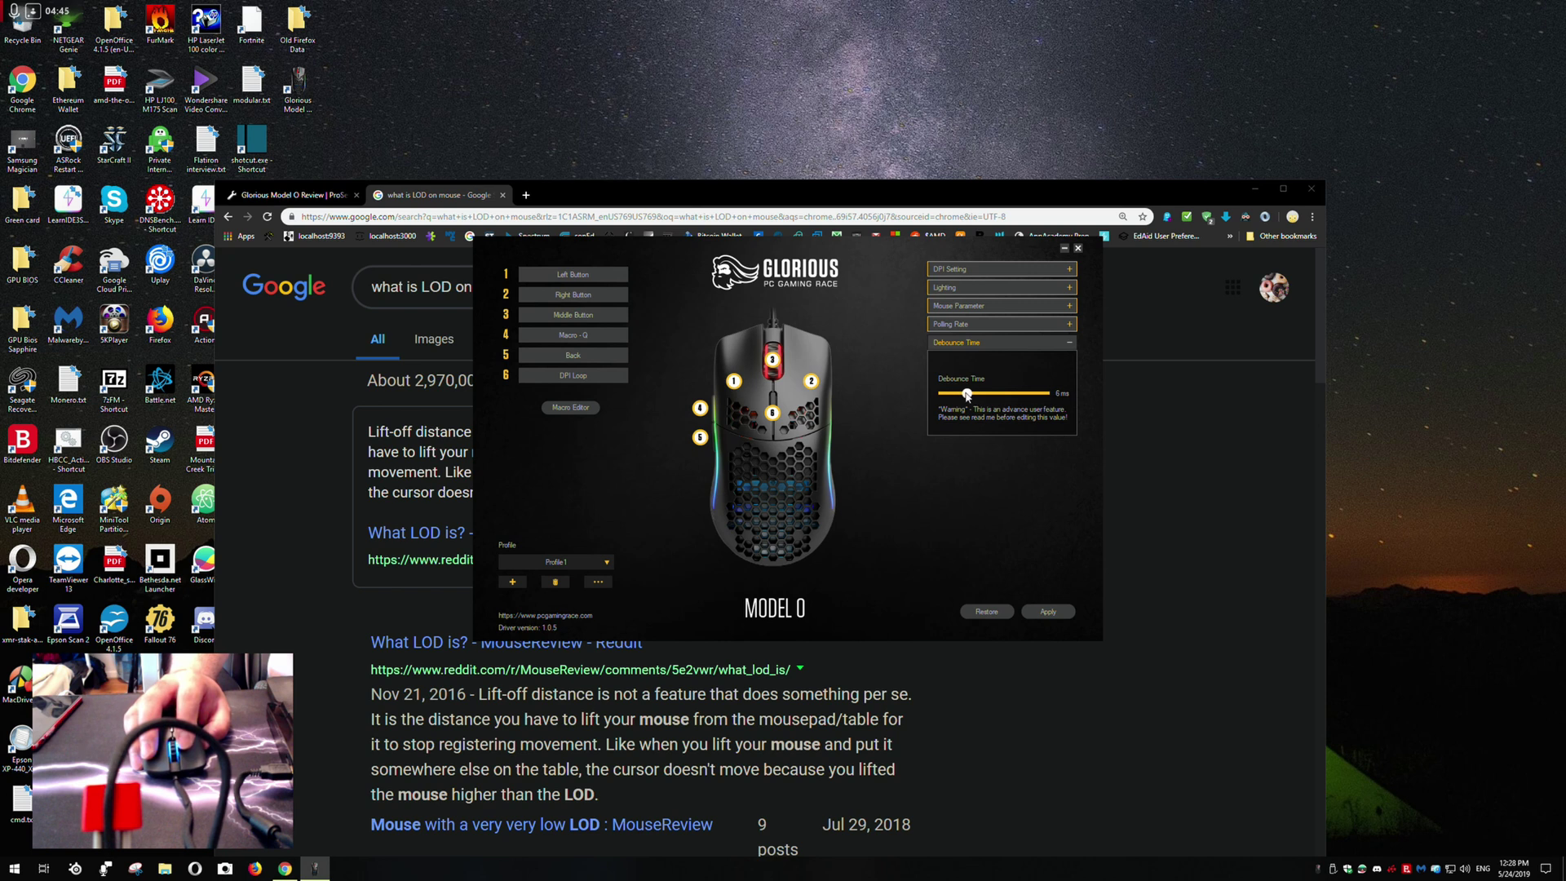
{"action": "left_click", "coordinate": [1052, 612]}
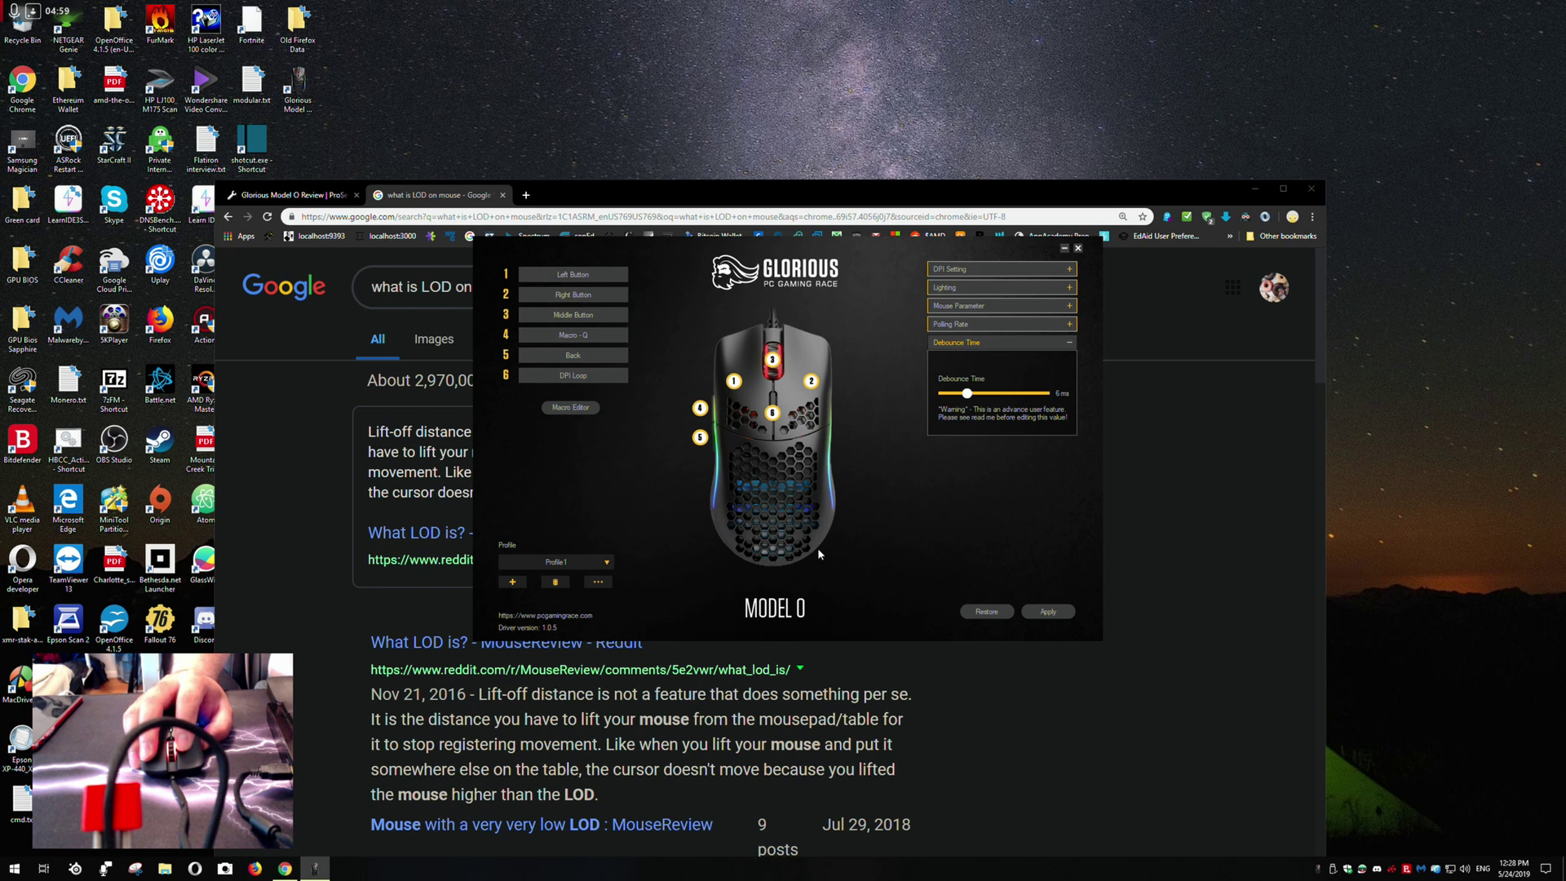
{"action": "left_click", "coordinate": [567, 562]}
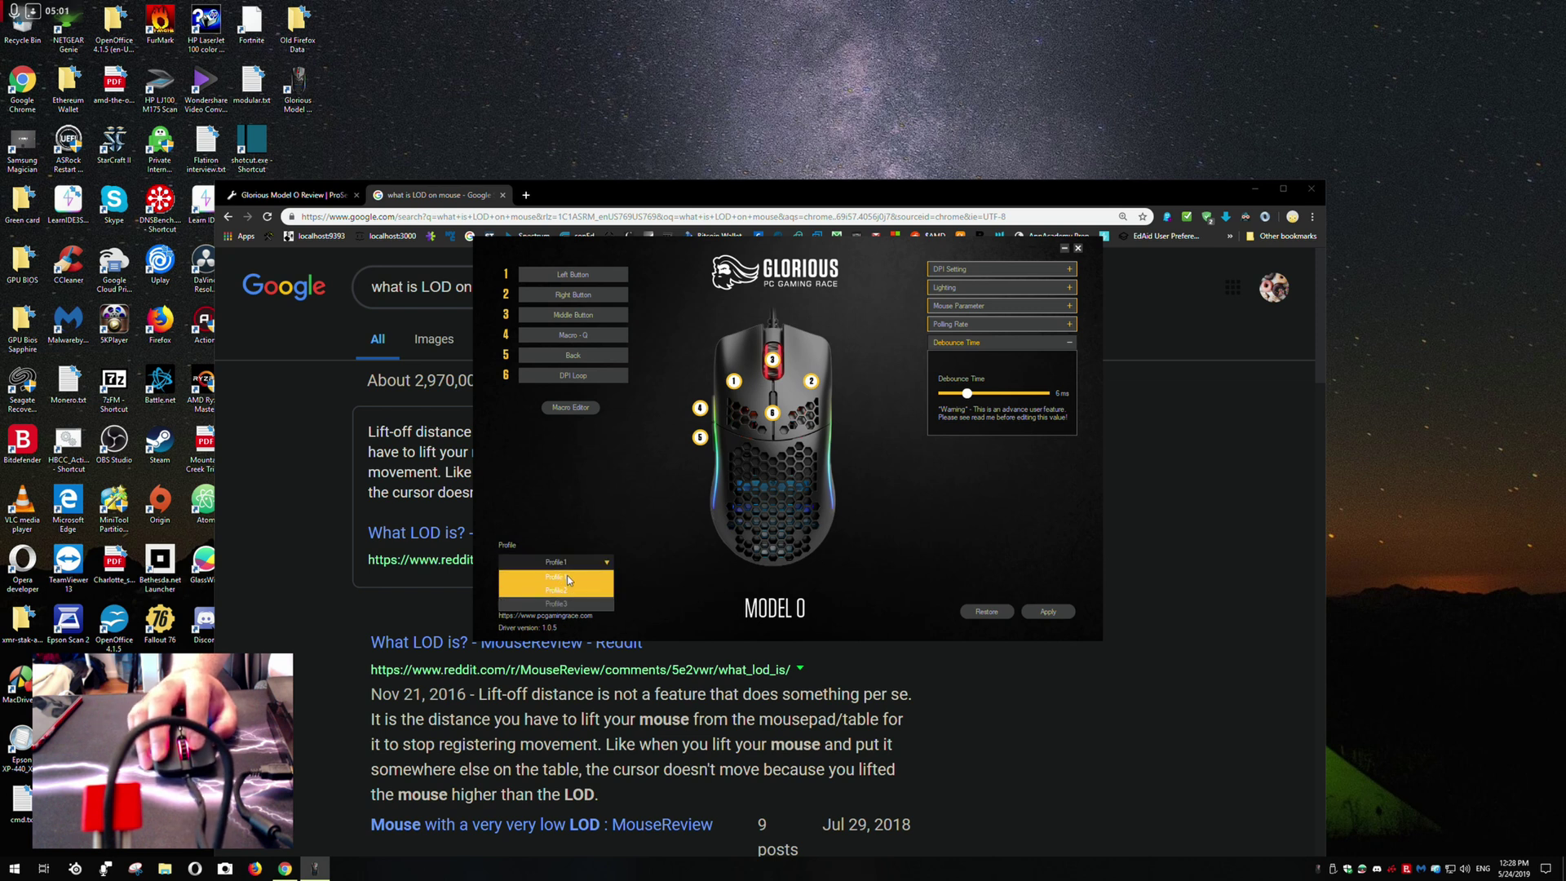
{"action": "left_click", "coordinate": [565, 594]}
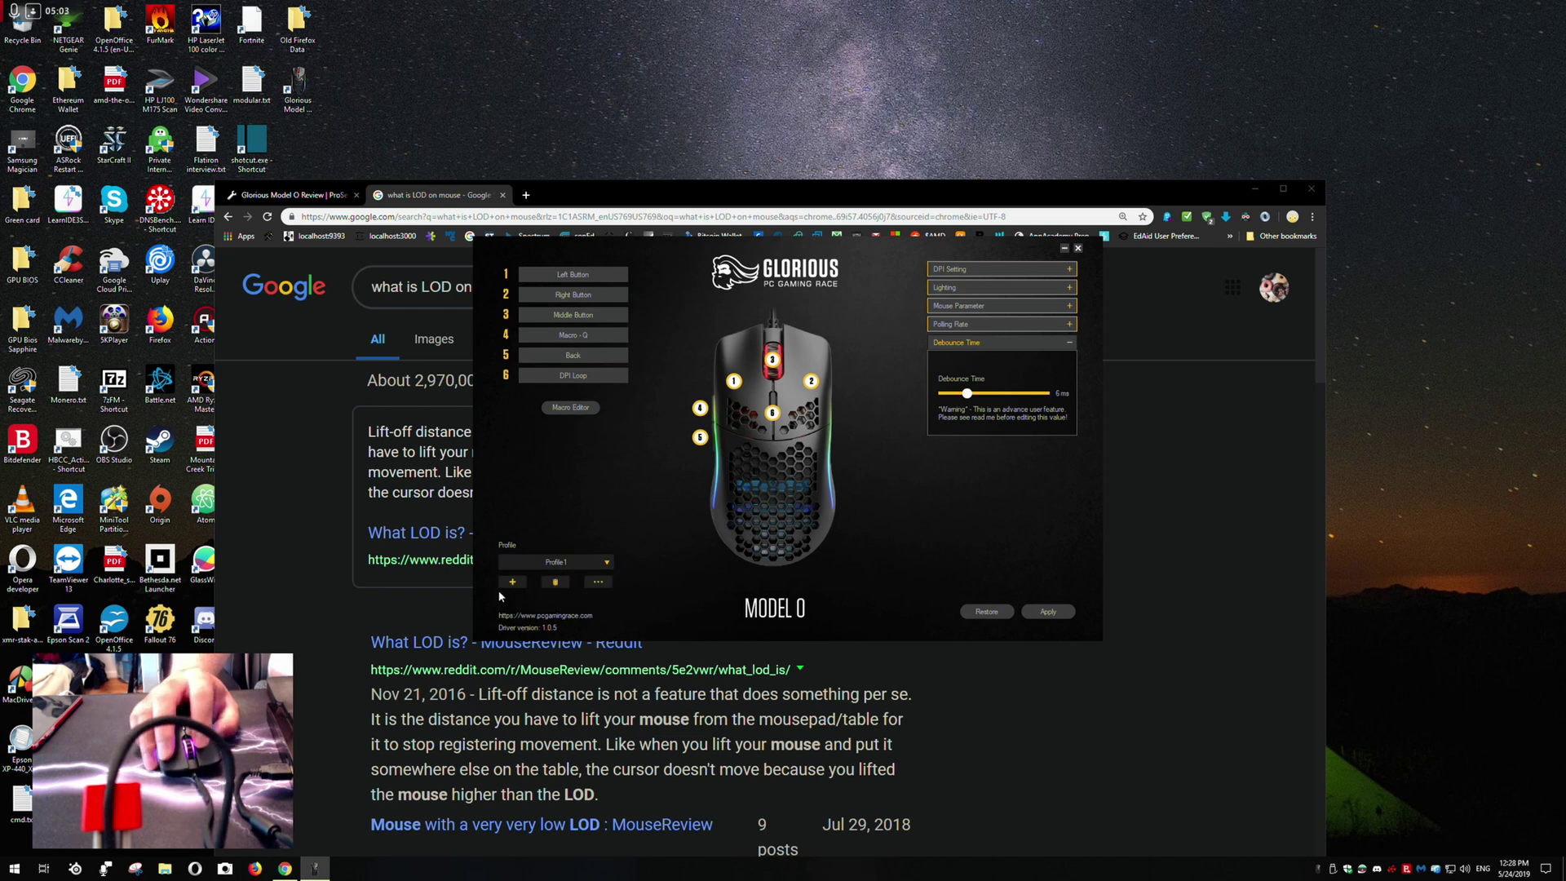